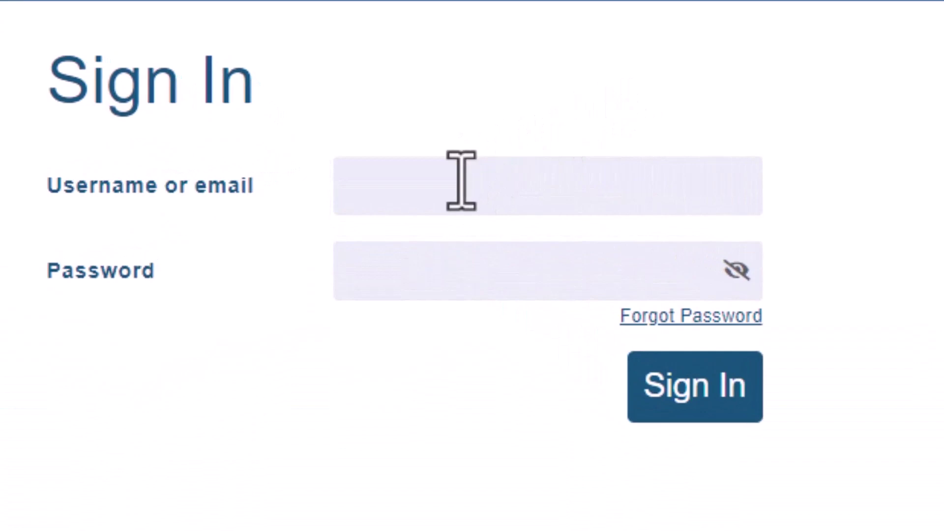
Step: Sign in to the EGA Submitter Portal with the account username and password
left_click(449, 182)
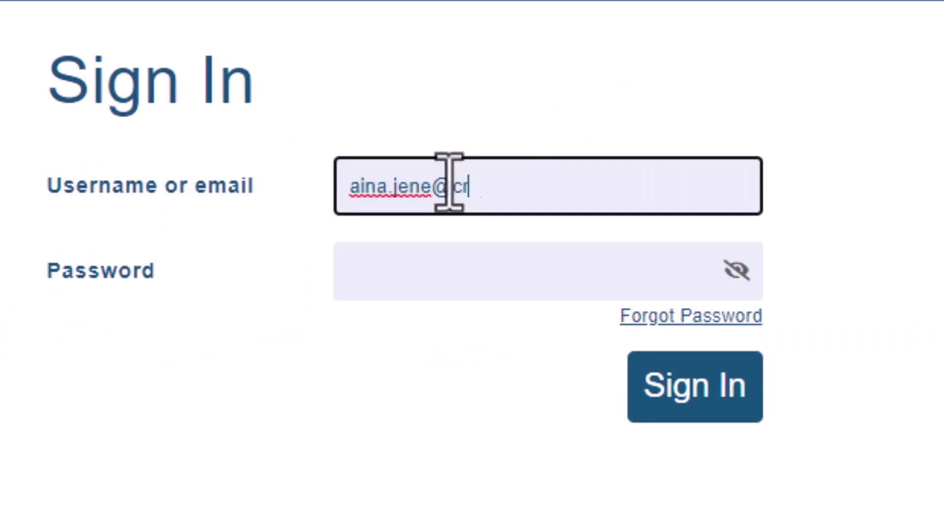
left_click(449, 268)
type("***")
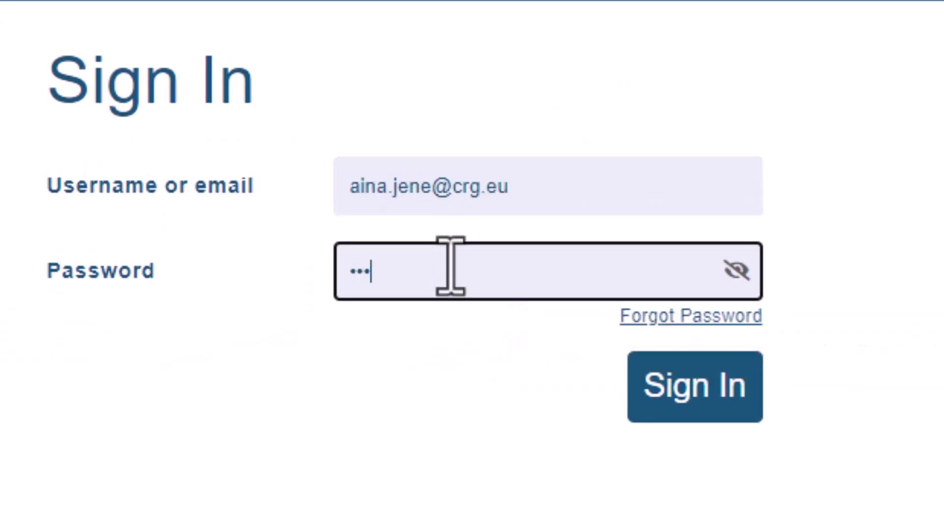
type("********")
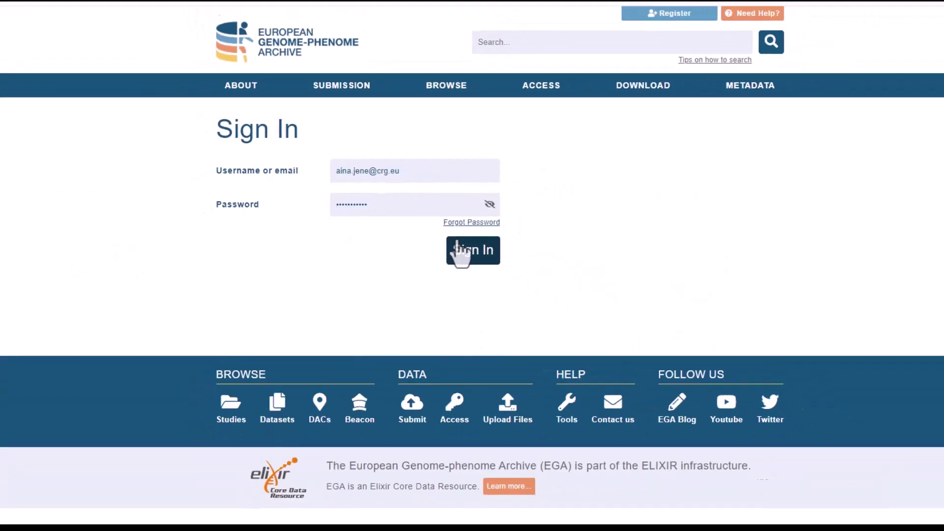
left_click(653, 381)
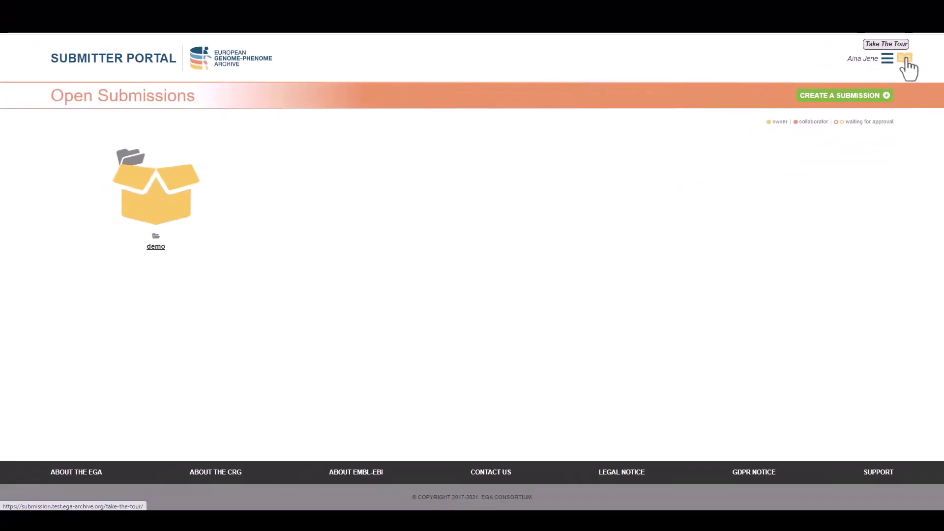
Step: Step through the welcome tour and close it
left_click(898, 60)
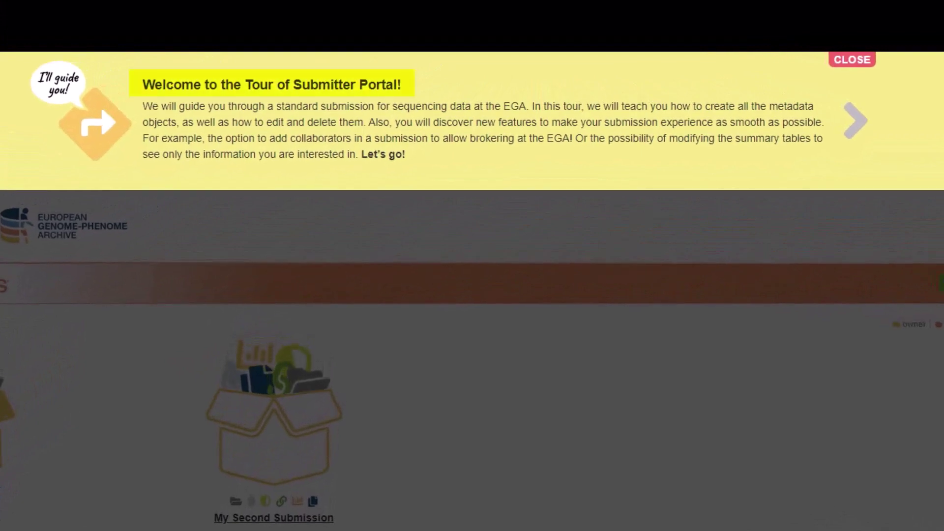
left_click(855, 122)
left_click(15, 118)
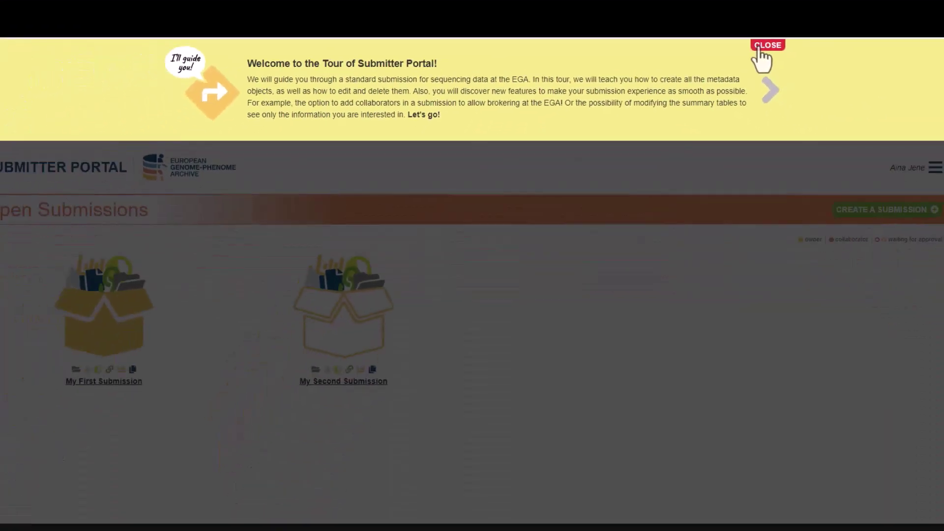
left_click(852, 60)
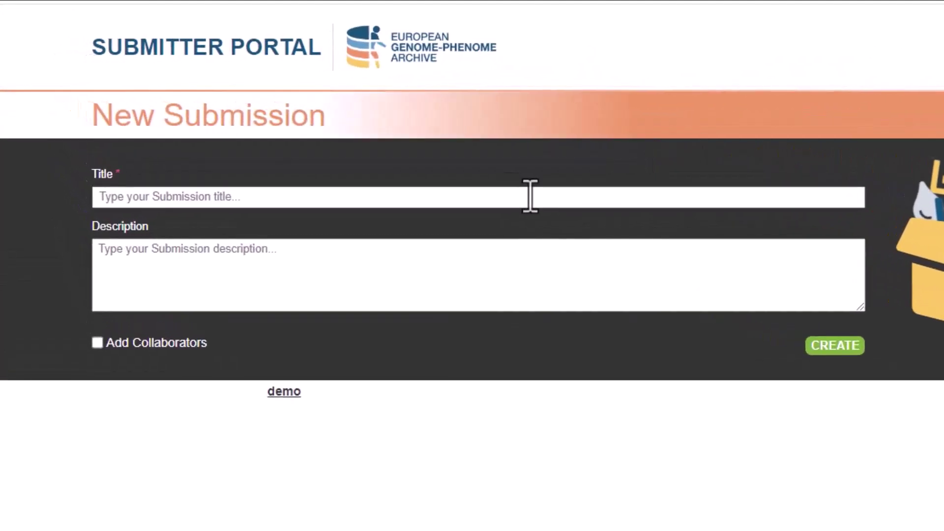
Step: Title the submission 'Whole genome sequencing of bladder cancer data' and describe it as metadata for 'WGS of bladder cancer data'
left_click(530, 197)
type("Whole genome s")
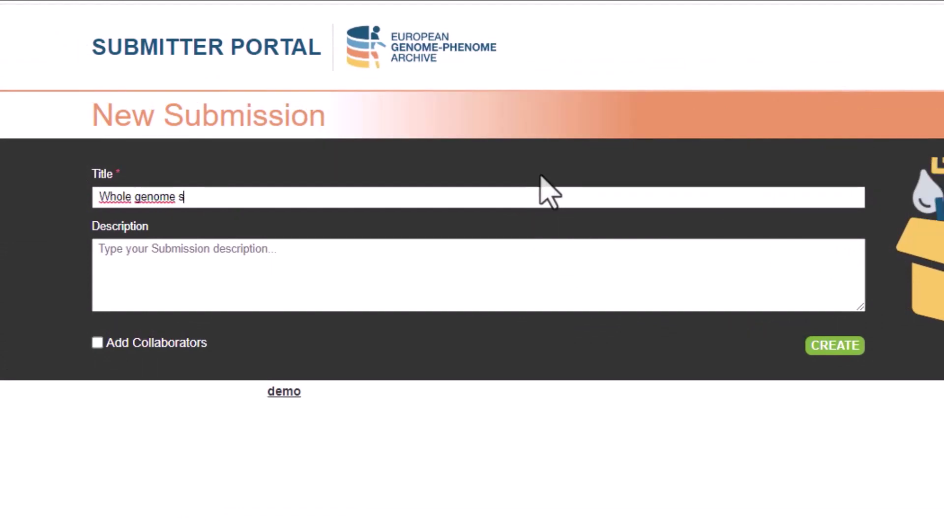
type("equencing of bladder cancer data")
left_click(544, 255)
type("This sub")
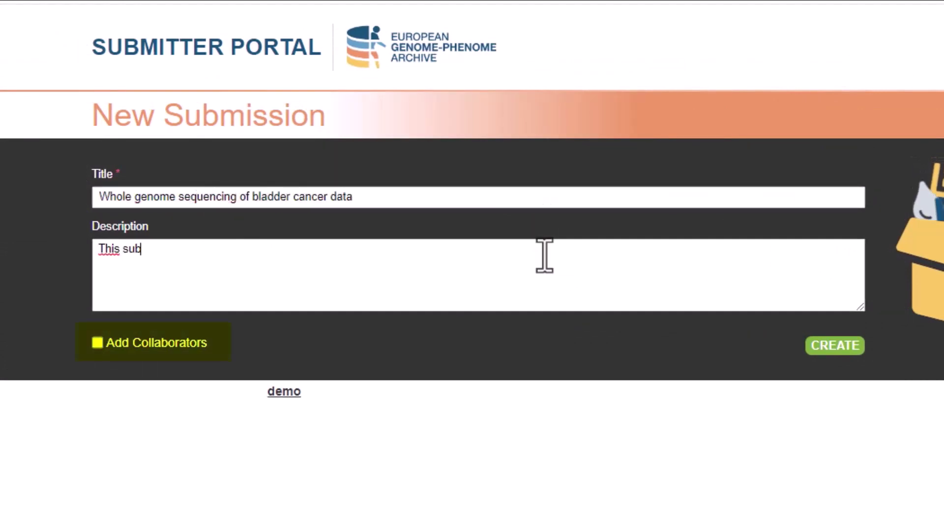
type("mission contains the metadata for the study ")
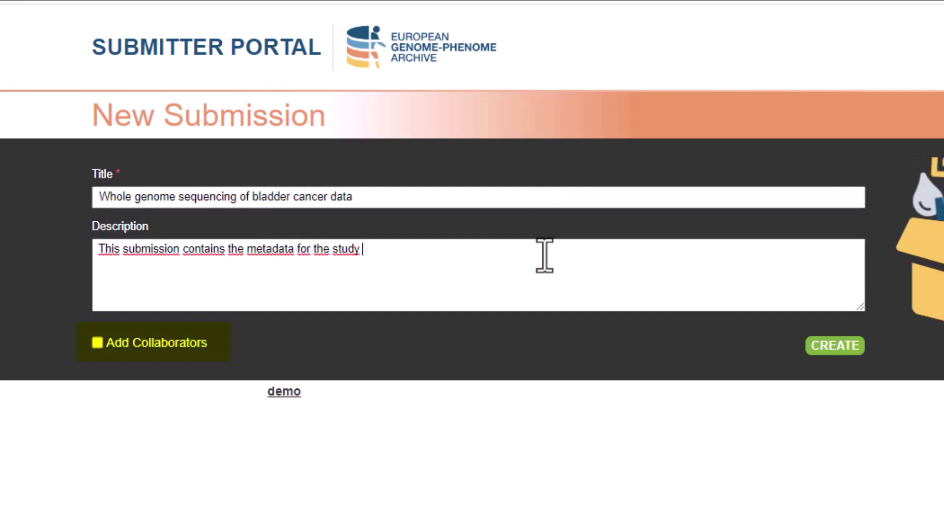
type("\"WGS of bladder cancer data\"")
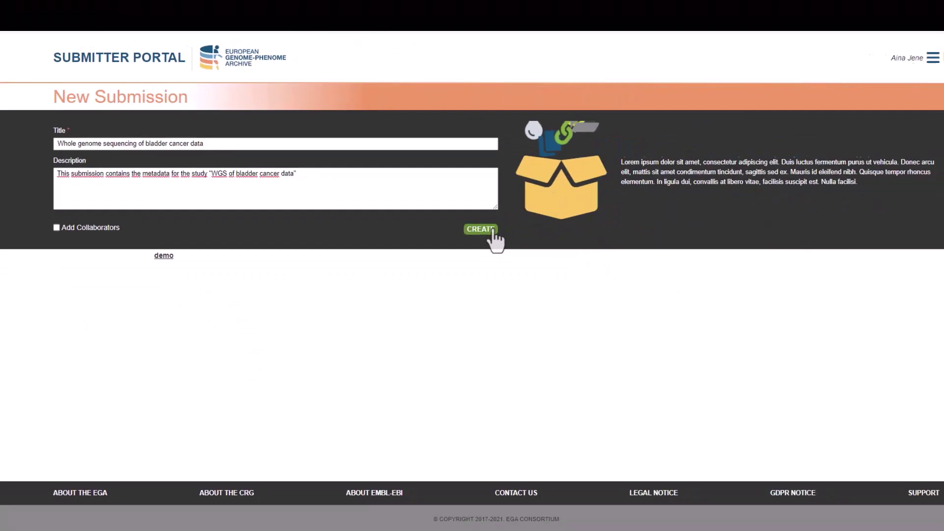
Step: Create the bladder cancer submission and open its empty Studies step
left_click(854, 346)
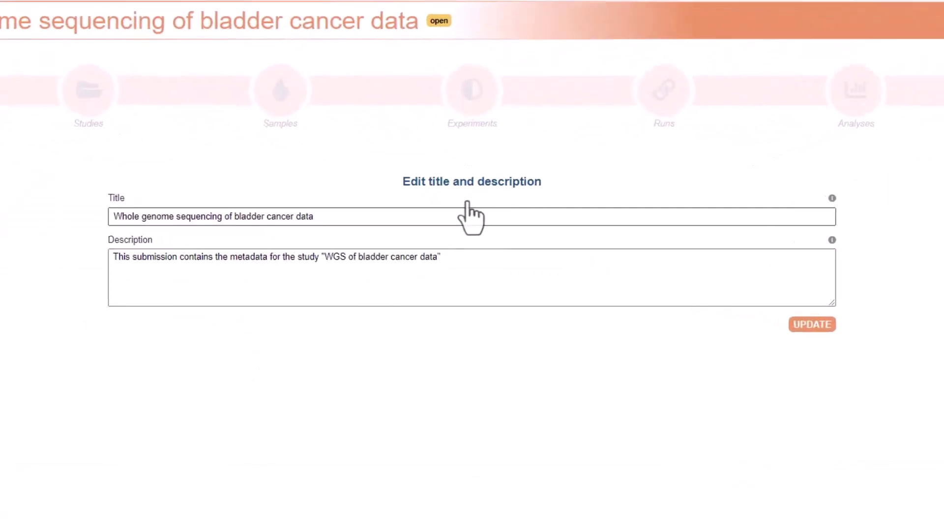
mouse_move(832, 198)
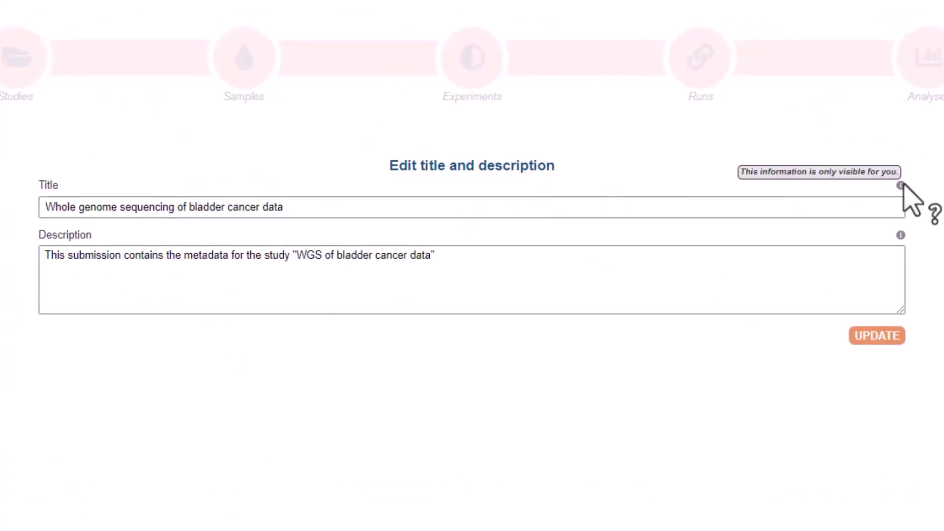
mouse_move(900, 236)
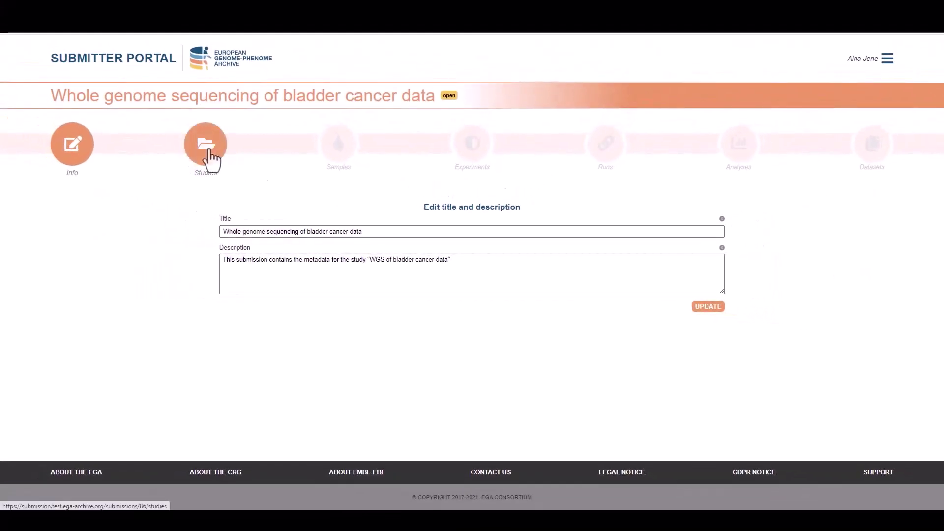
left_click(211, 158)
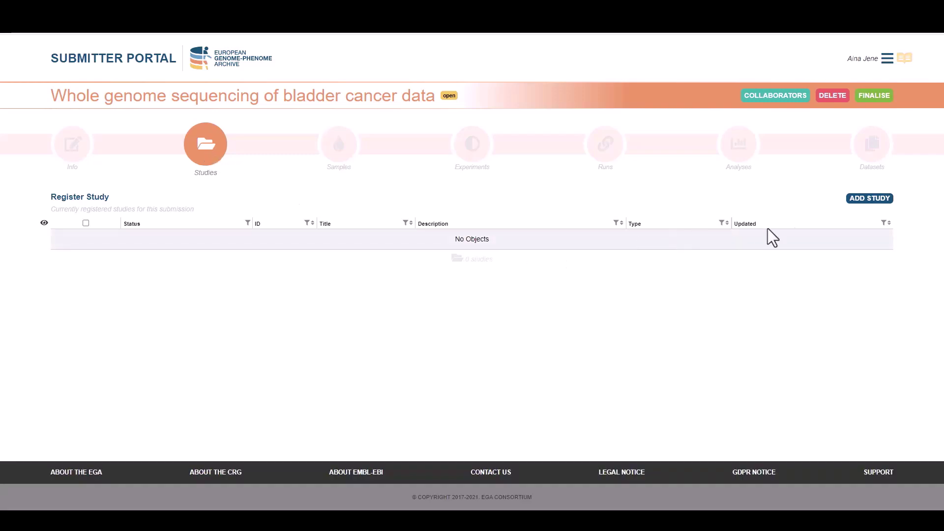
Step: Start a new study titled 'WGS of bladder cancer data' with description 'This study looks at the bladder'
left_click(858, 206)
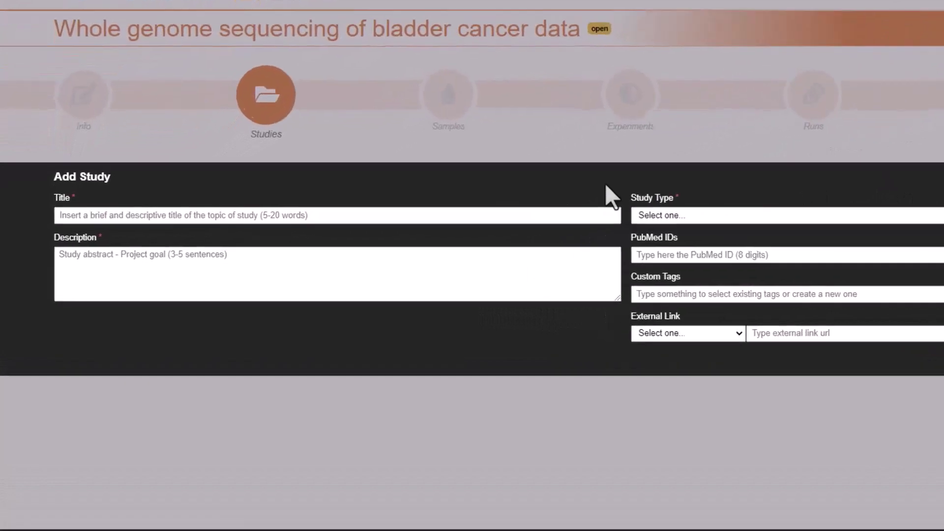
left_click(485, 215)
type("WGS of bladder cancer data")
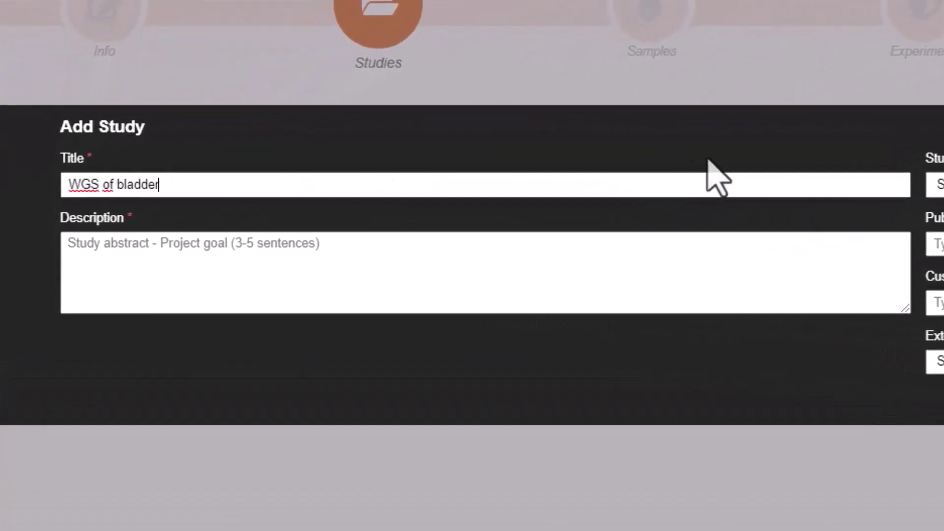
left_click(676, 246)
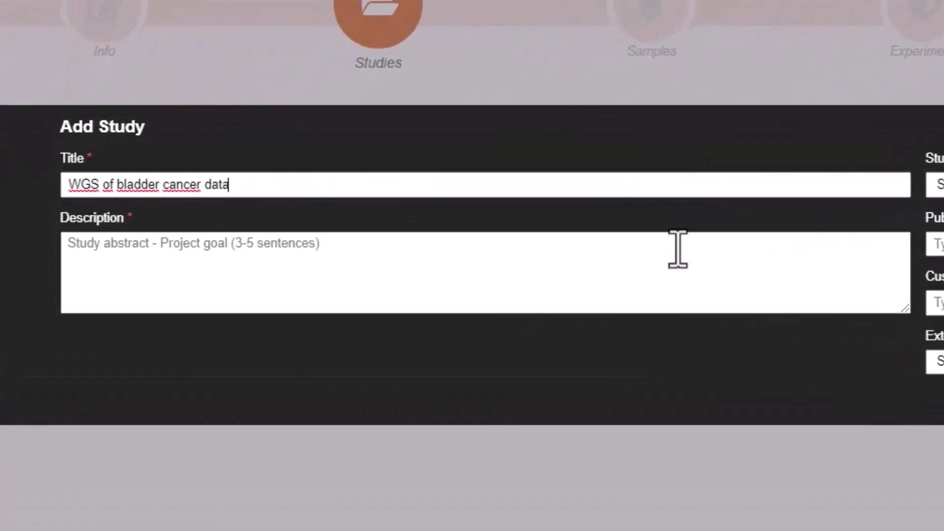
type("This study looks at the bladder")
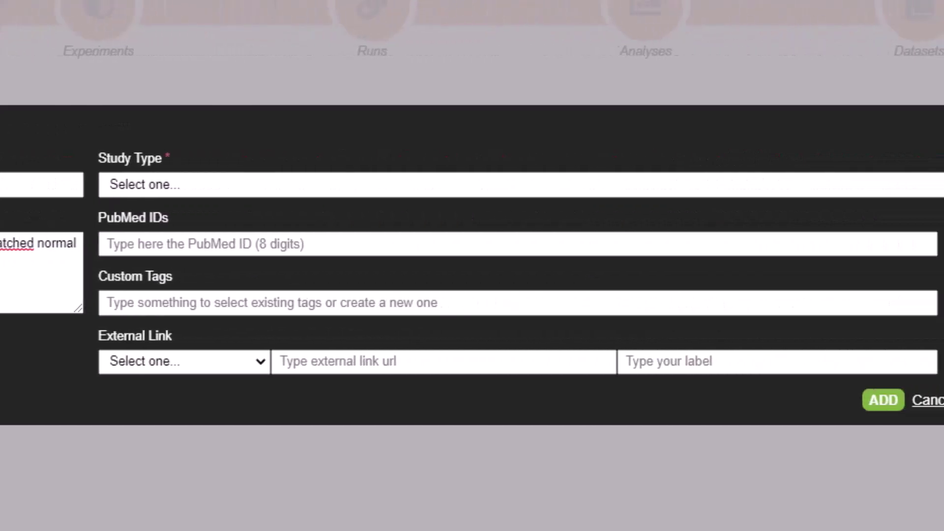
Step: Set the study type to Whole Genome Sequencing and attach PubMed ID 26015808
left_click(269, 186)
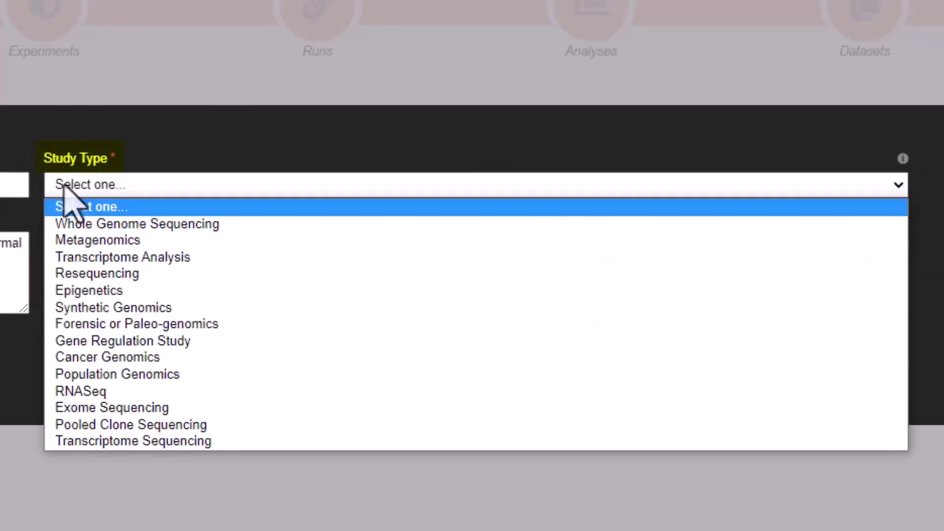
left_click(89, 223)
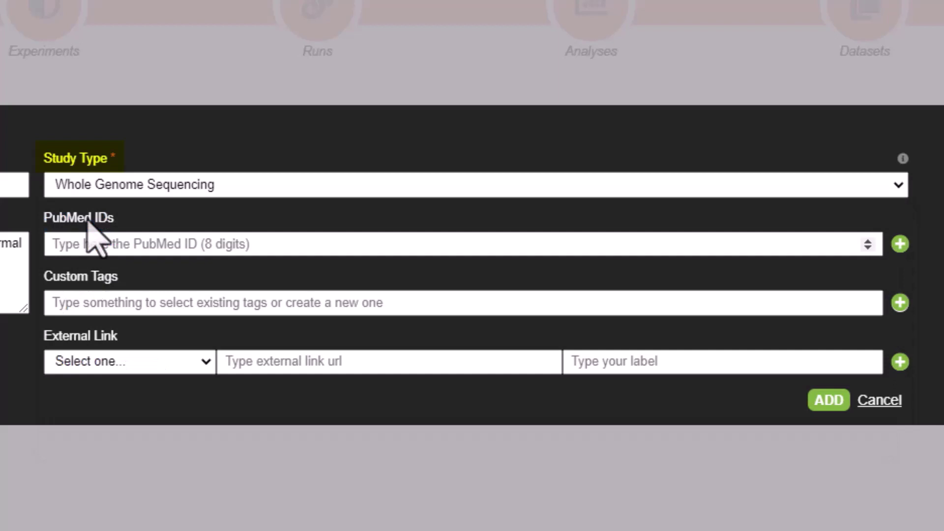
left_click(93, 241)
type("26015808")
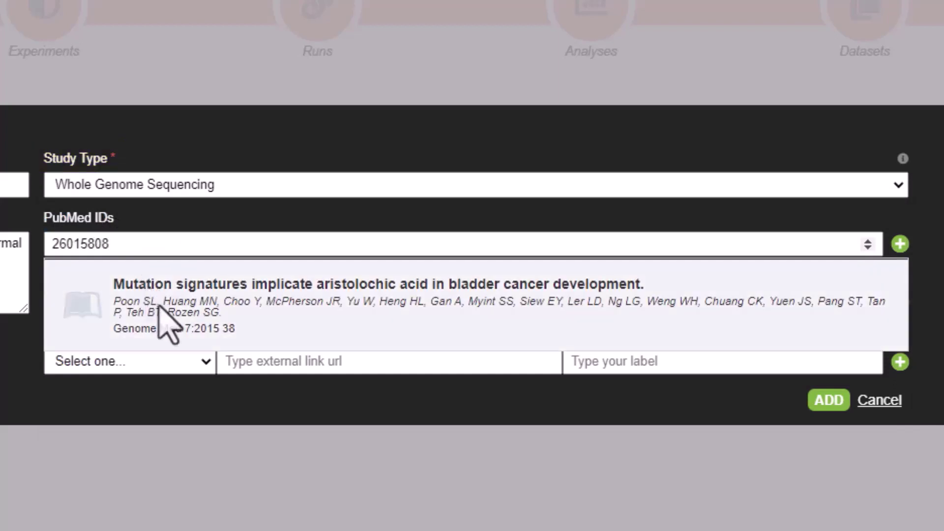
left_click(162, 315)
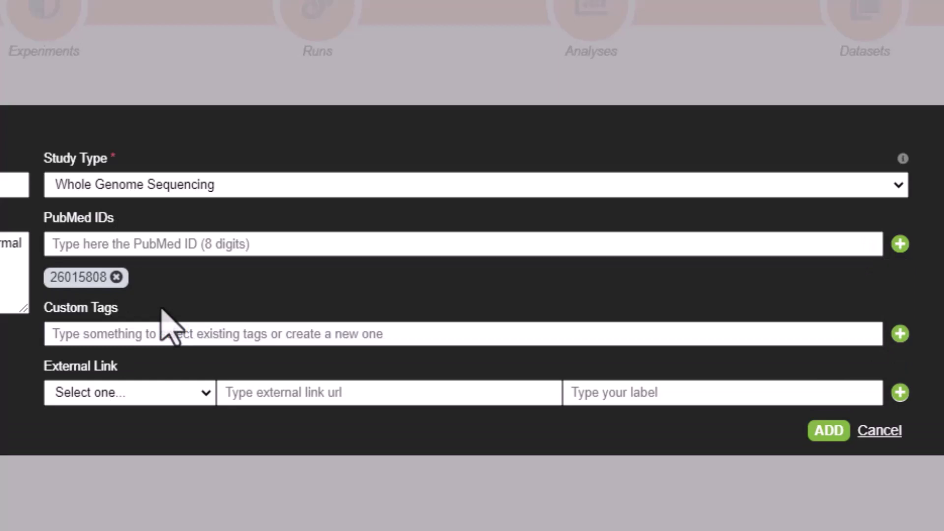
left_click(171, 393)
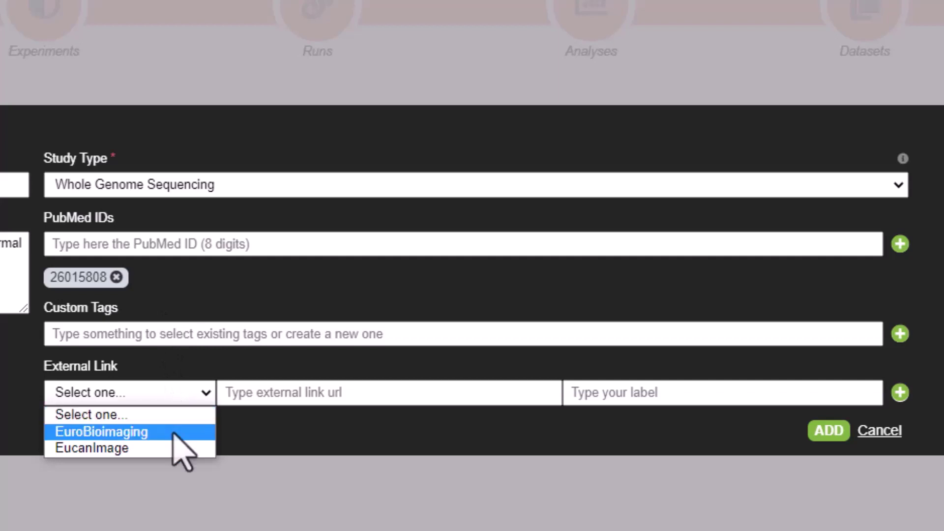
left_click(173, 433)
left_click(253, 394)
type("ww")
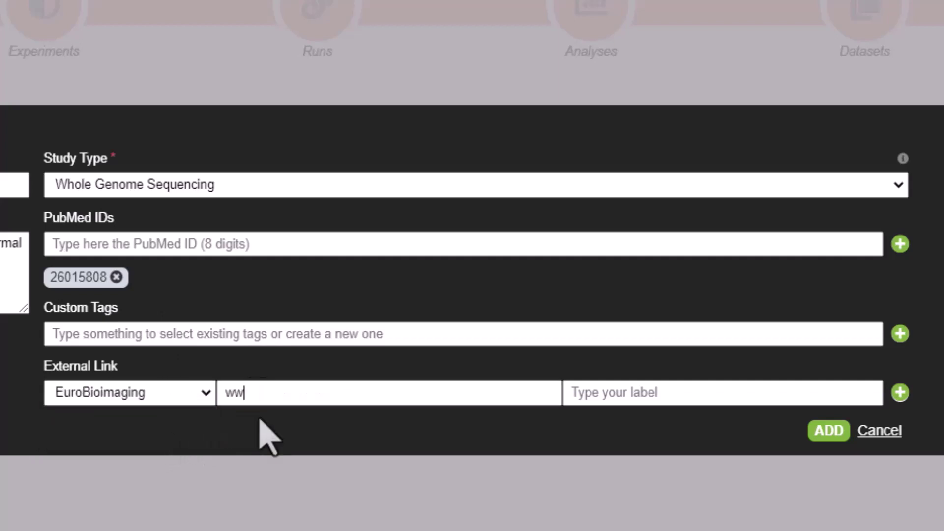
type("w.test.com")
left_click(603, 394)
type("test")
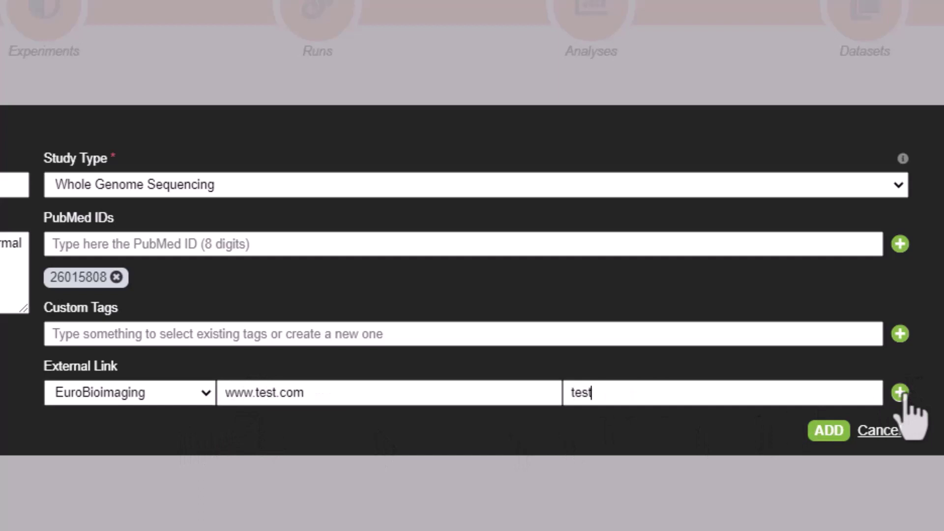
left_click(900, 392)
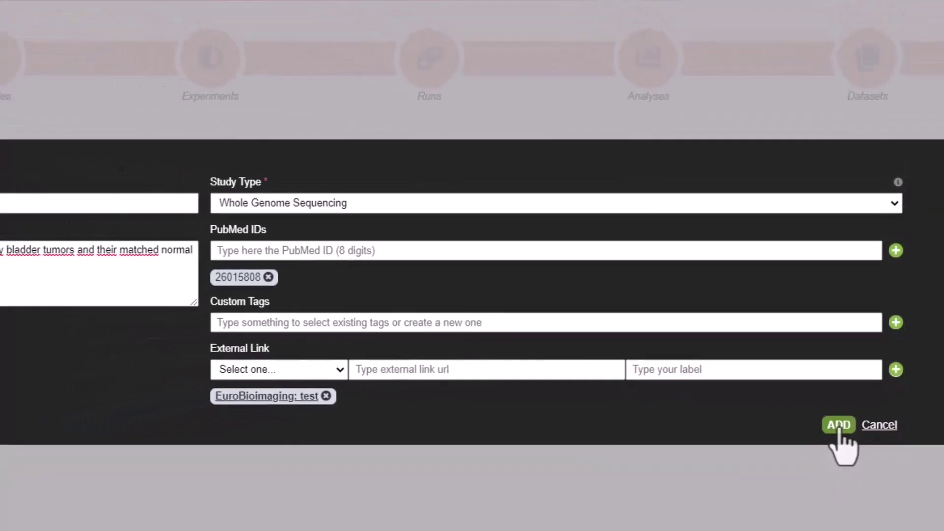
Step: Save the study as study 156 and go to the empty Samples step
left_click(846, 397)
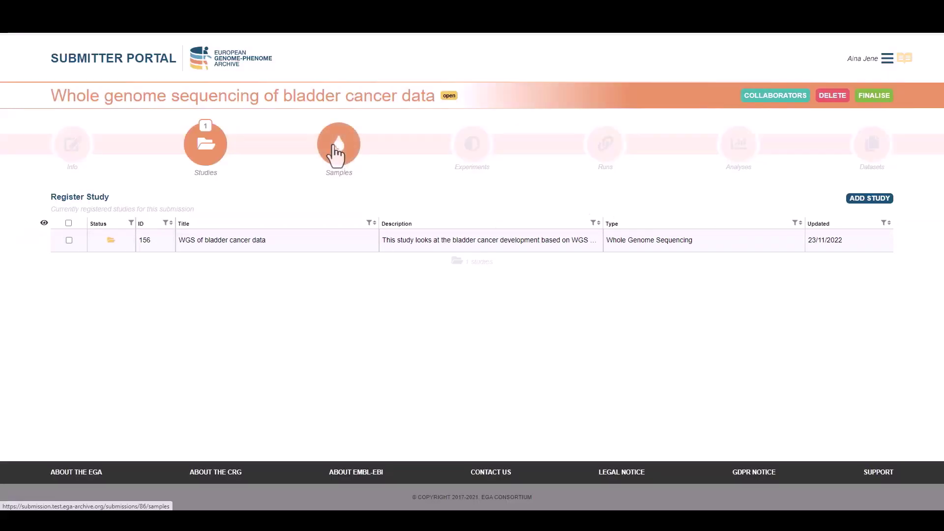
left_click(337, 153)
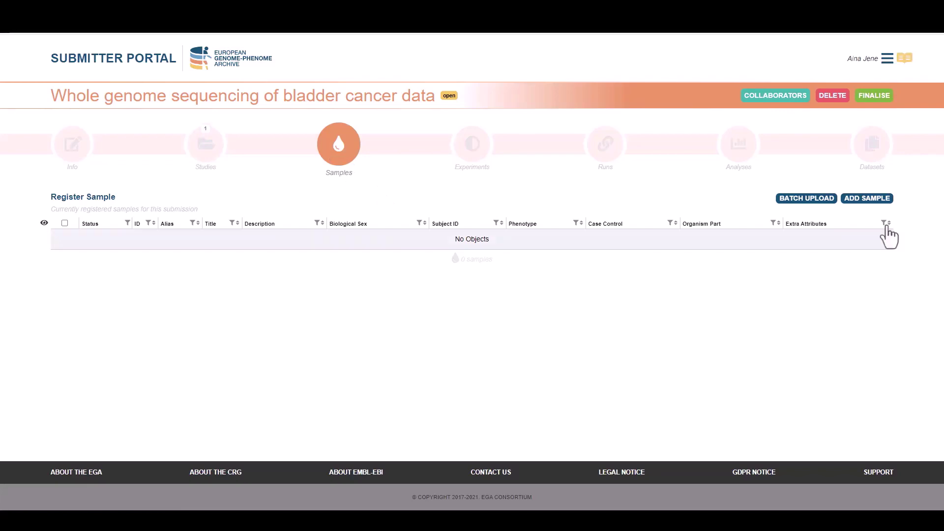
Step: Start a new sample with alias Alias1, title 'Sample of Alias1' and a hospital-extraction description
left_click(876, 202)
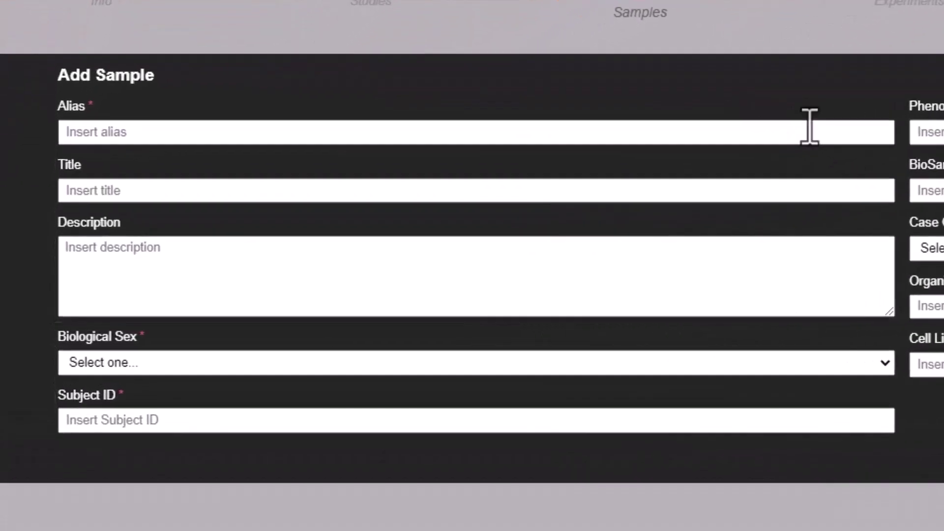
left_click(810, 127)
type("A")
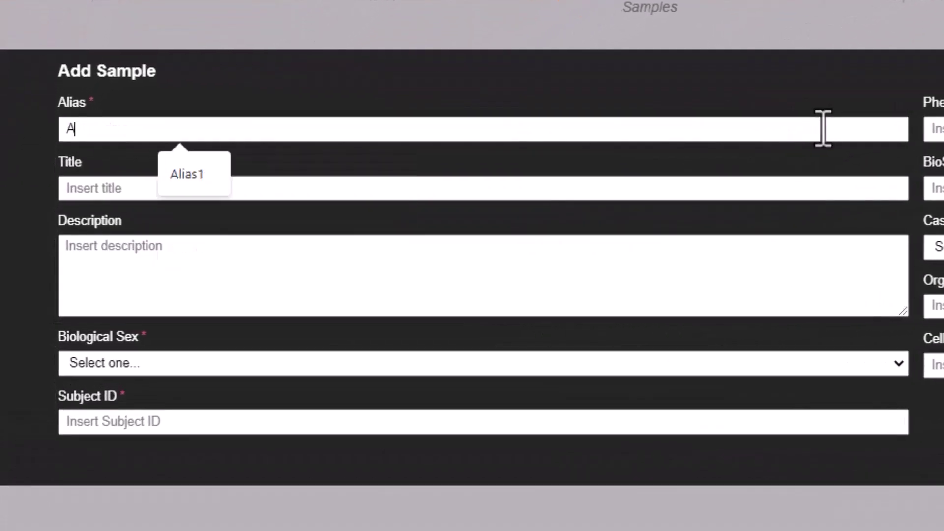
left_click(192, 172)
left_click(185, 187)
type("Sample of Alias1")
left_click(197, 246)
type("Th")
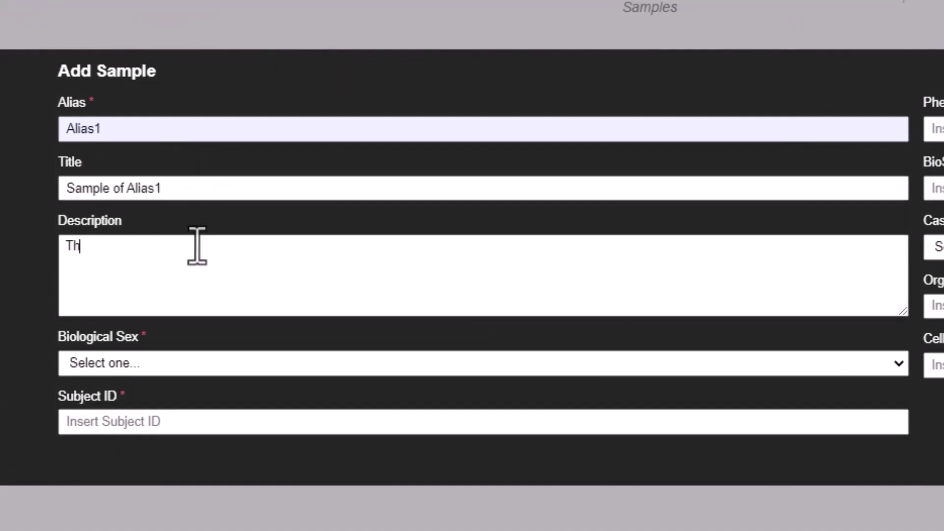
type("is sample was extracted in the hospital during a period of 6 m")
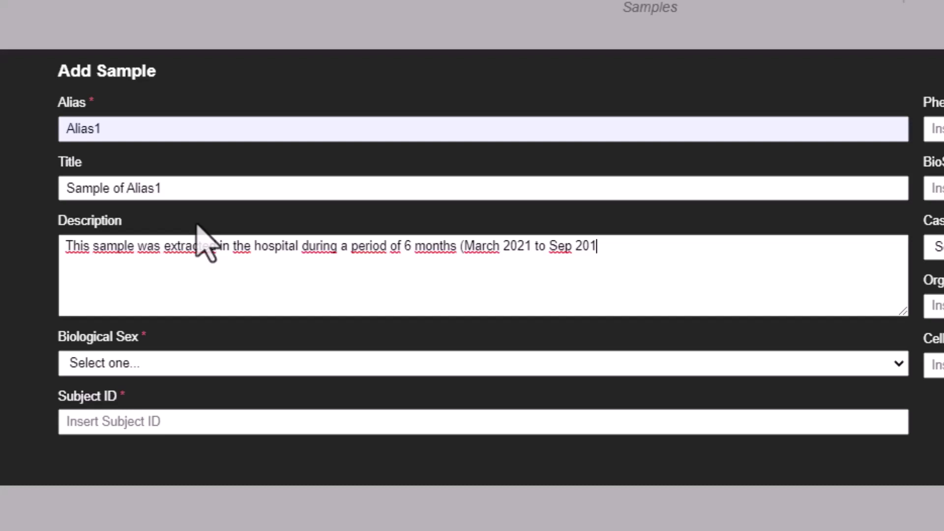
type("onths (March 2021 to Sep 2021) in the context of the study of tumor grading in cancer development")
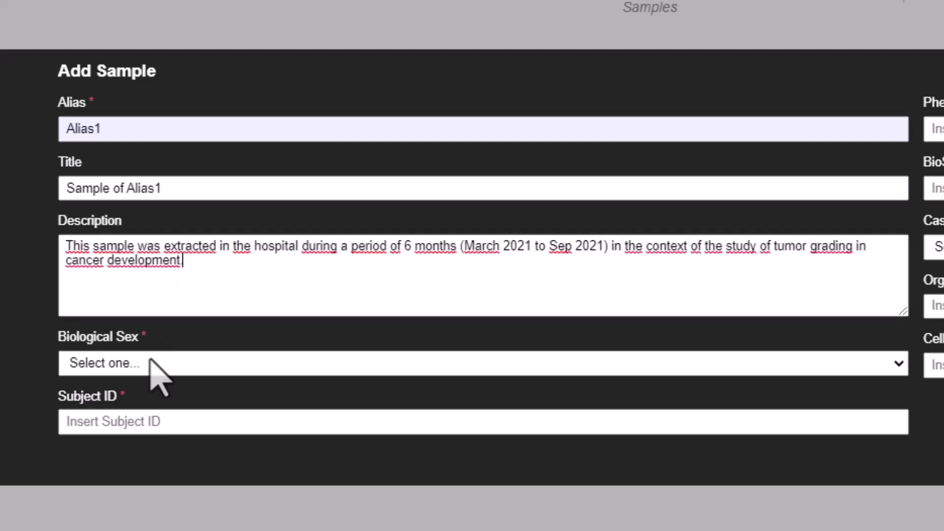
Step: Set the sample to female, Cancer phenotype, case and blood, then save it
left_click(151, 364)
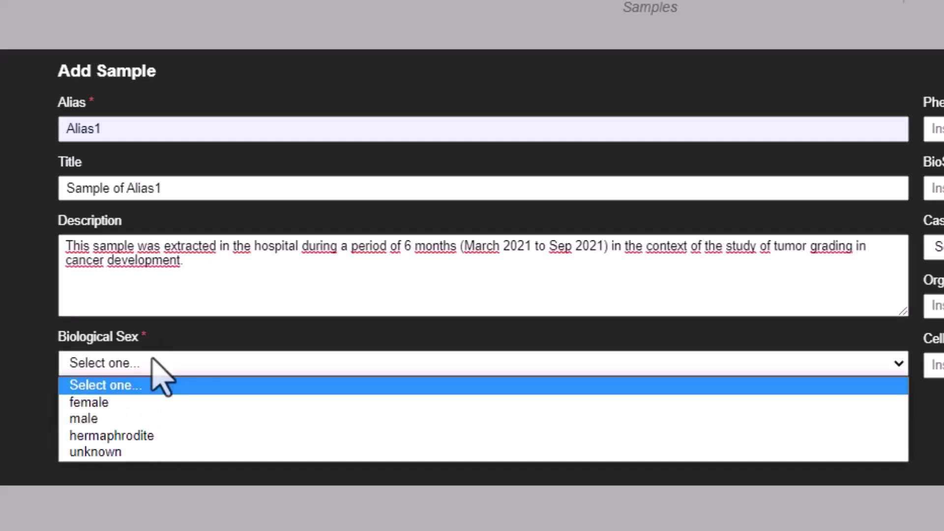
left_click(157, 405)
left_click(156, 422)
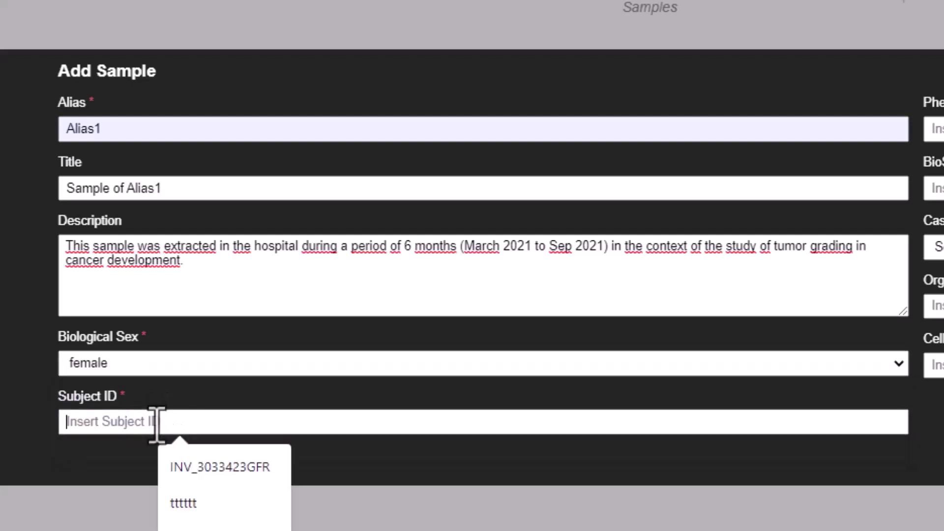
type("ind")
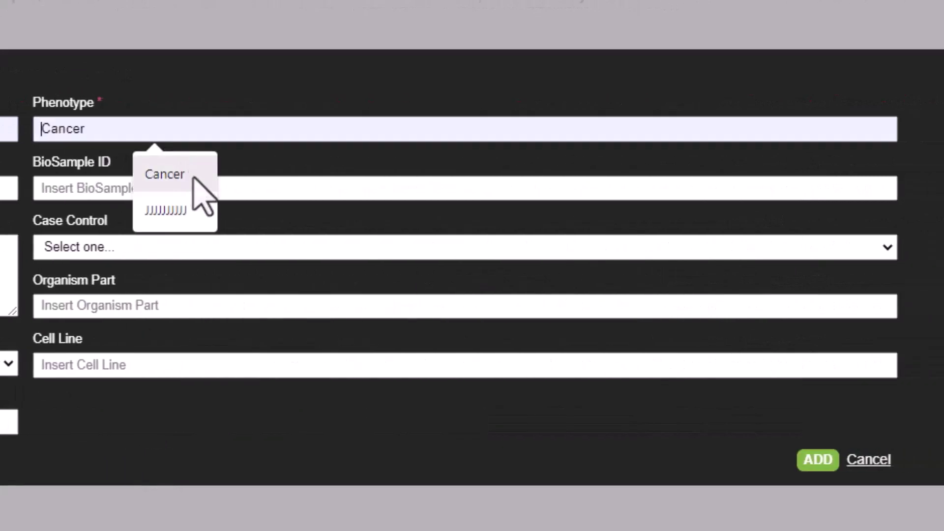
left_click(194, 178)
left_click(130, 241)
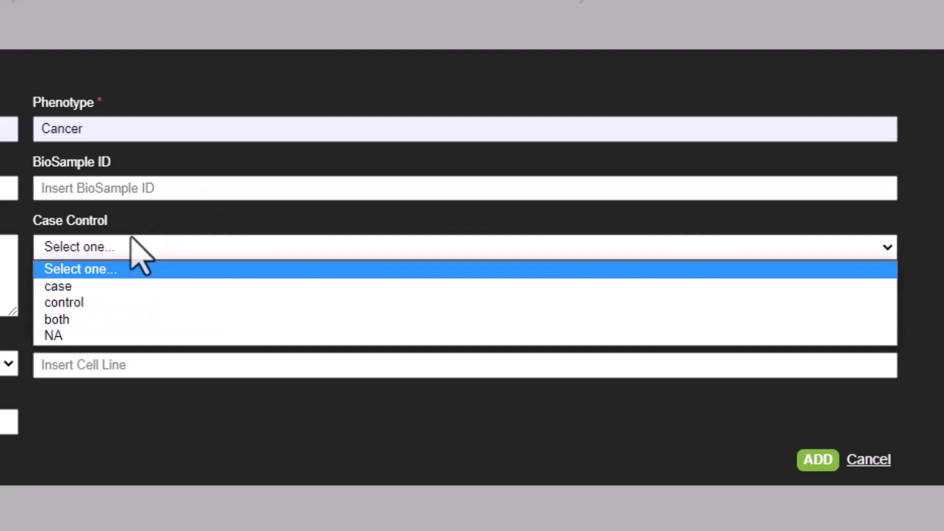
left_click(137, 292)
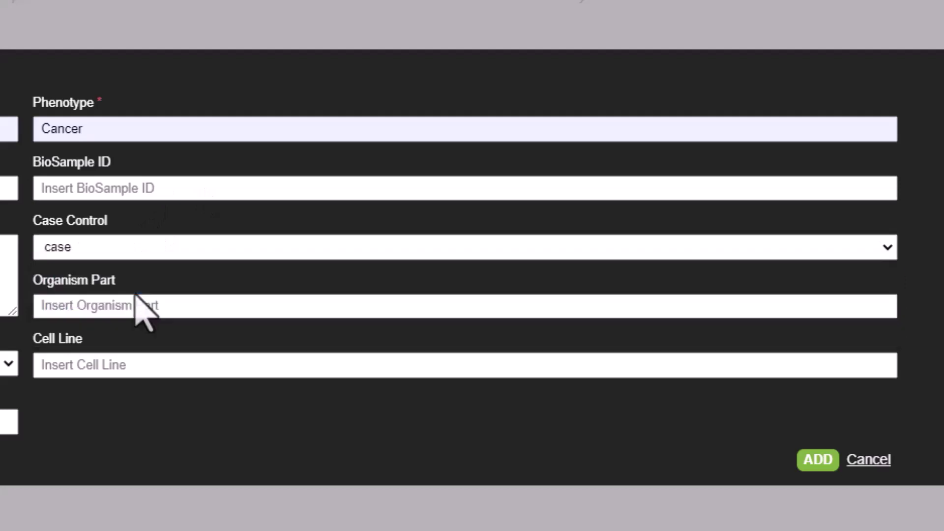
left_click(141, 305)
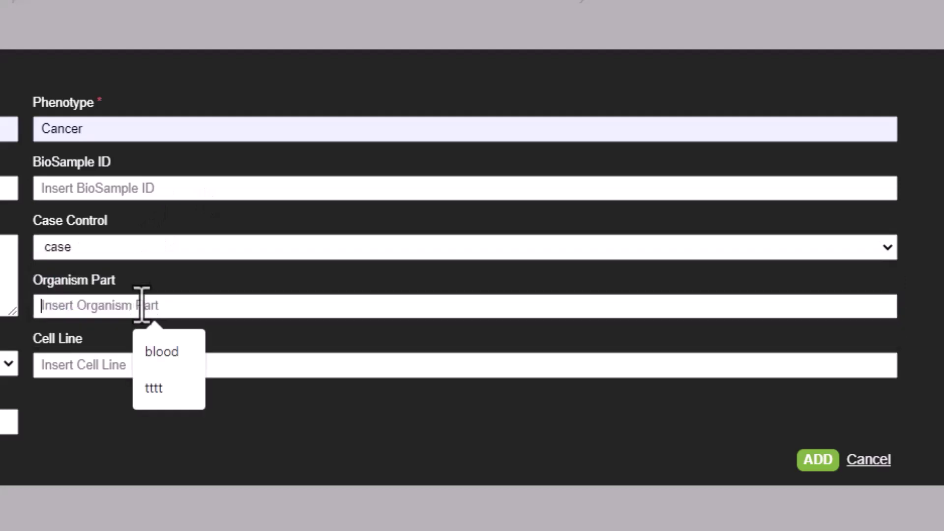
left_click(165, 350)
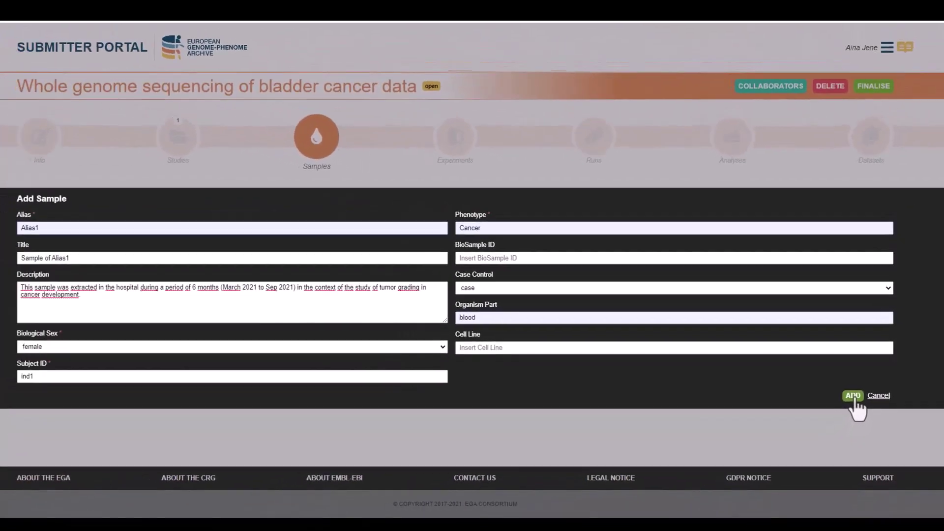
left_click(848, 406)
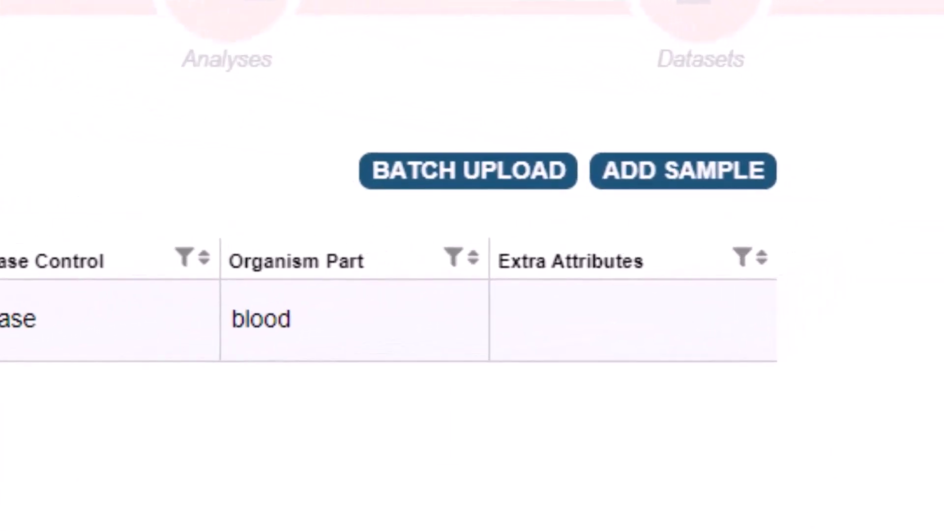
Step: Batch-upload samples_demo_veis.csv, bringing the submission to 50 registered samples
left_click(415, 165)
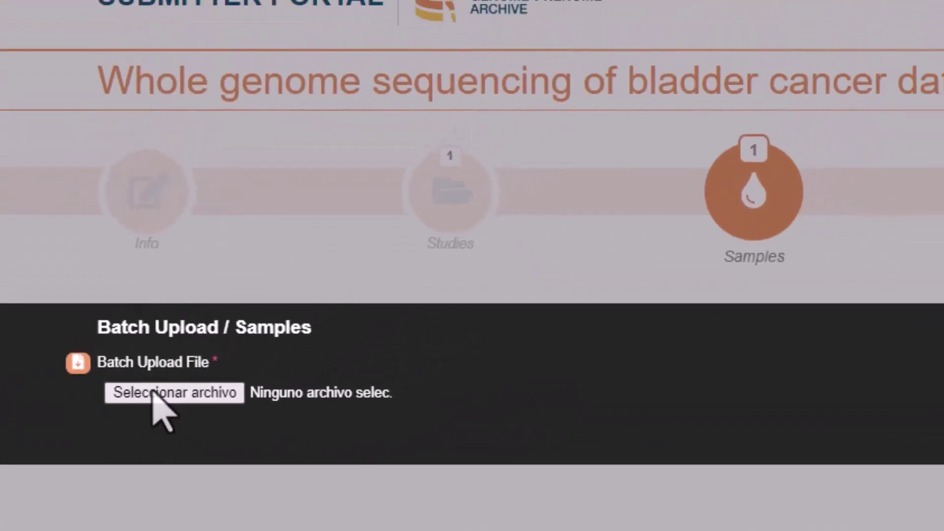
left_click(153, 392)
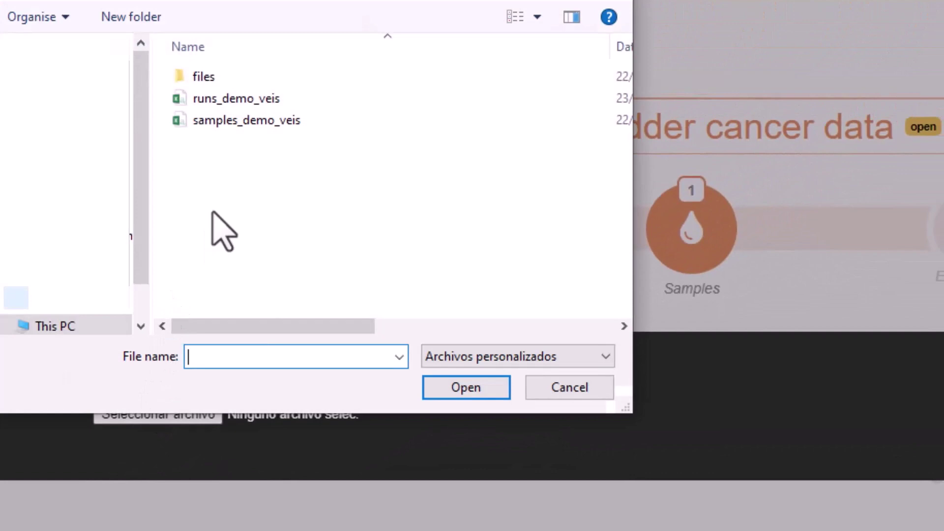
left_click(235, 122)
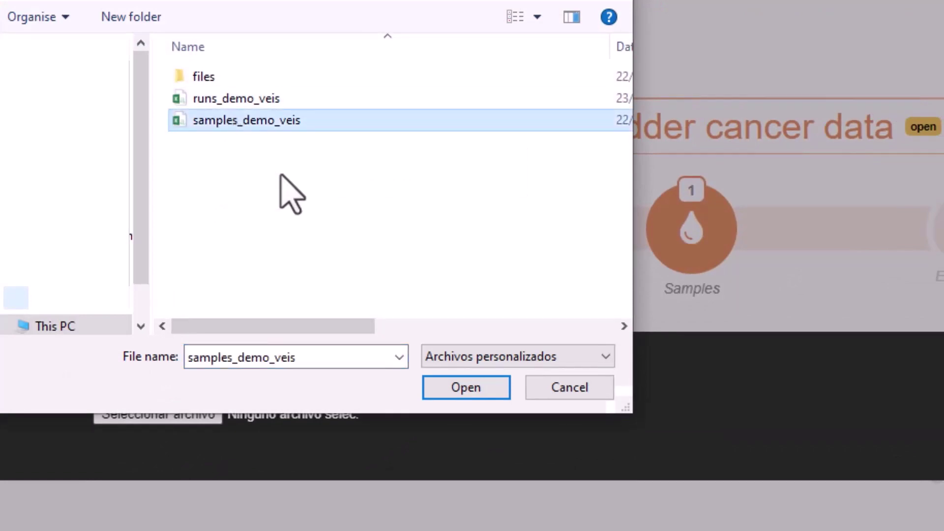
left_click(486, 395)
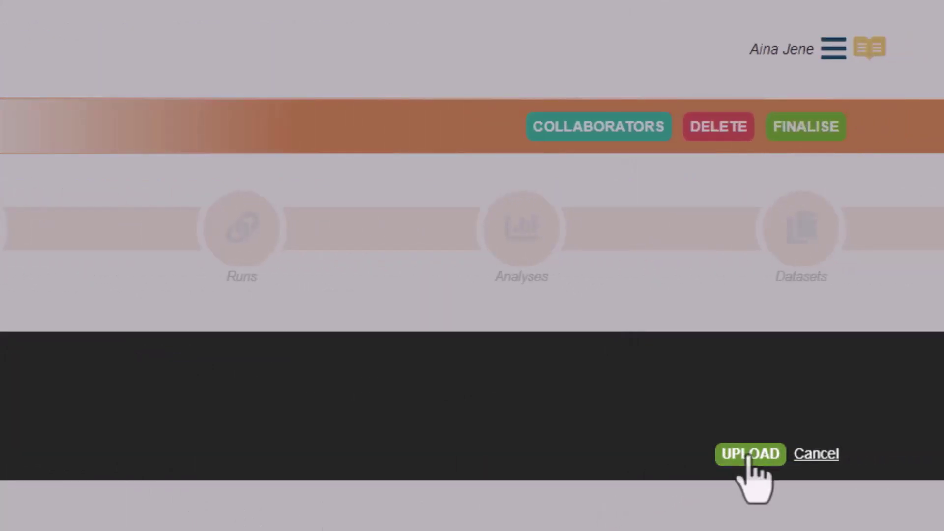
left_click(749, 454)
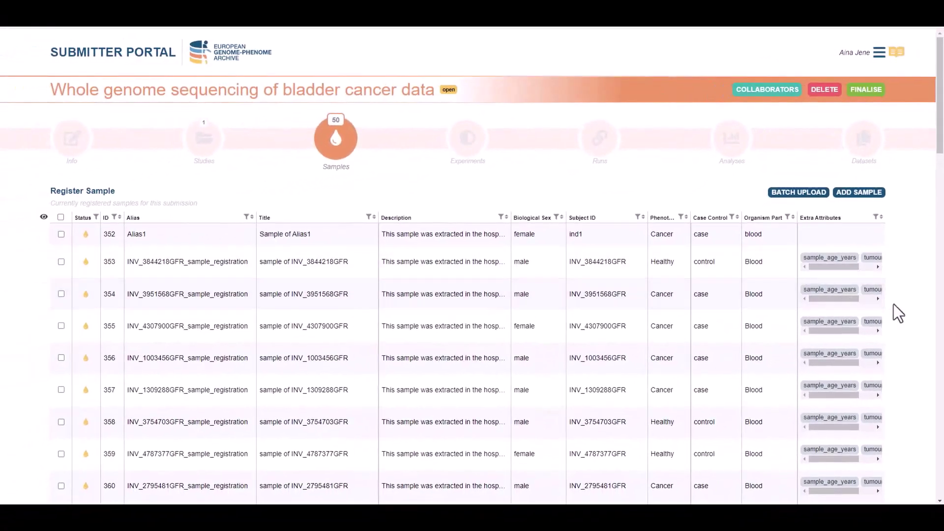
Step: Hide the Description, Title and Case Control columns in the samples table, leaving Creator hidden
scroll(893, 304, "down", 3)
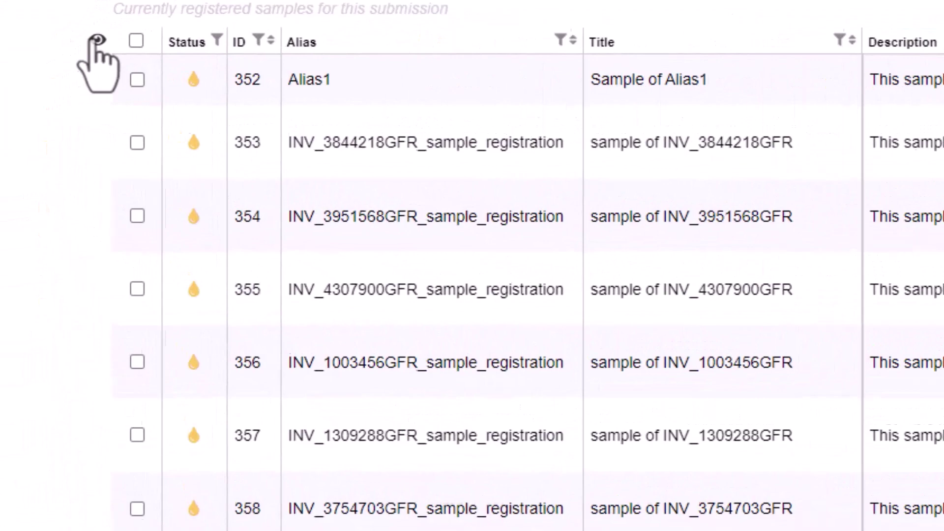
left_click(97, 39)
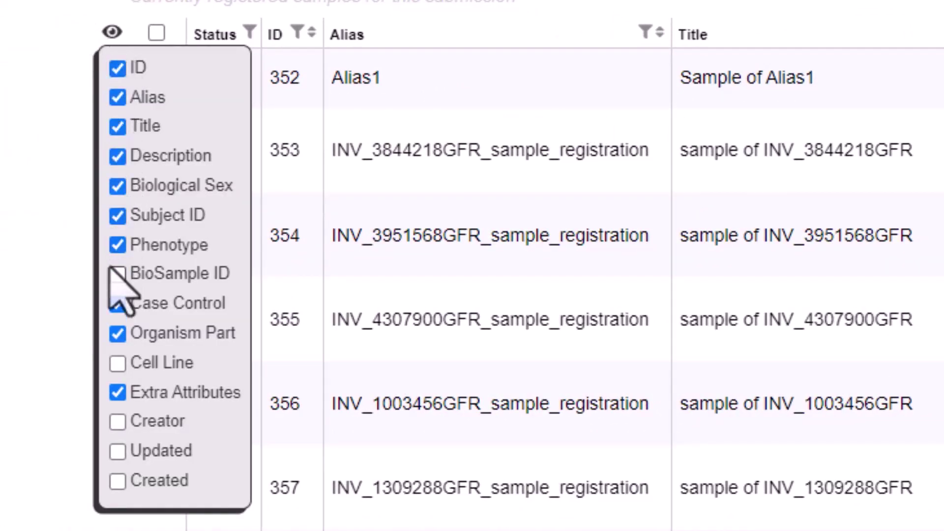
left_click(117, 157)
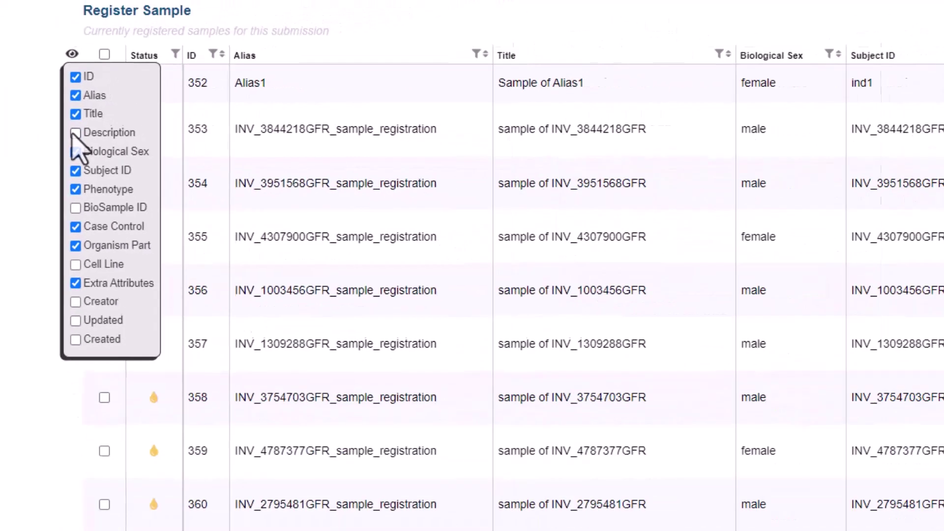
left_click(118, 127)
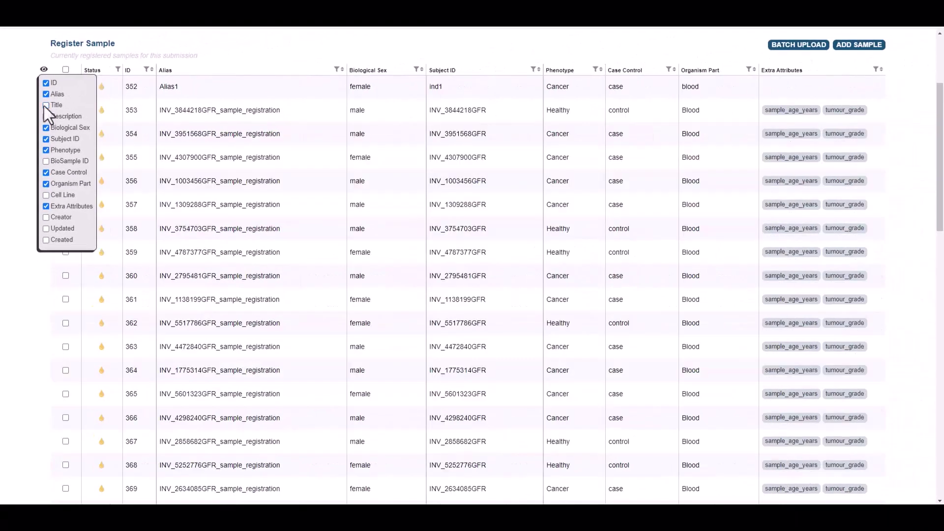
left_click(46, 218)
left_click(45, 217)
left_click(46, 173)
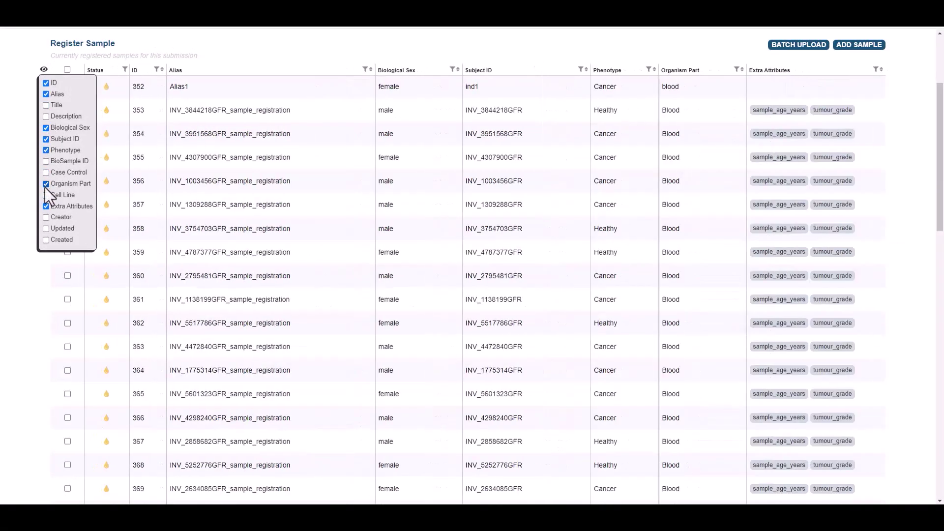
left_click(42, 71)
scroll(63, 127, "down", 2)
scroll(64, 127, "up", 5)
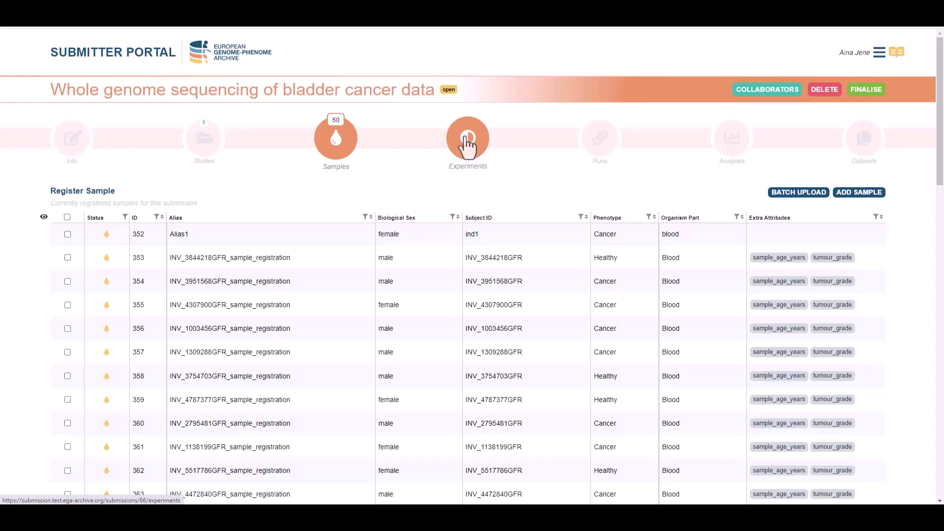
Step: Start an experiment under study 'WGS of bladder cancer data' with design name 'WGS for bladder cancer patients'
left_click(467, 142)
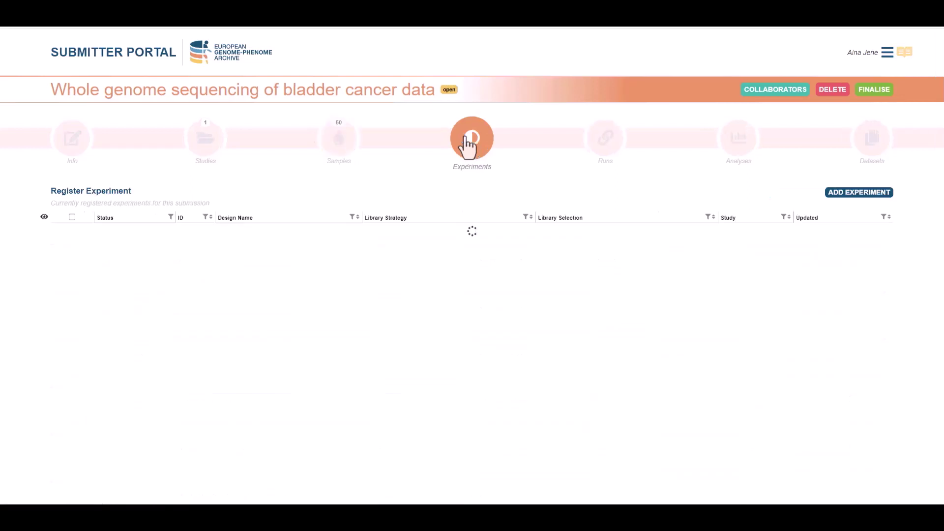
left_click(860, 193)
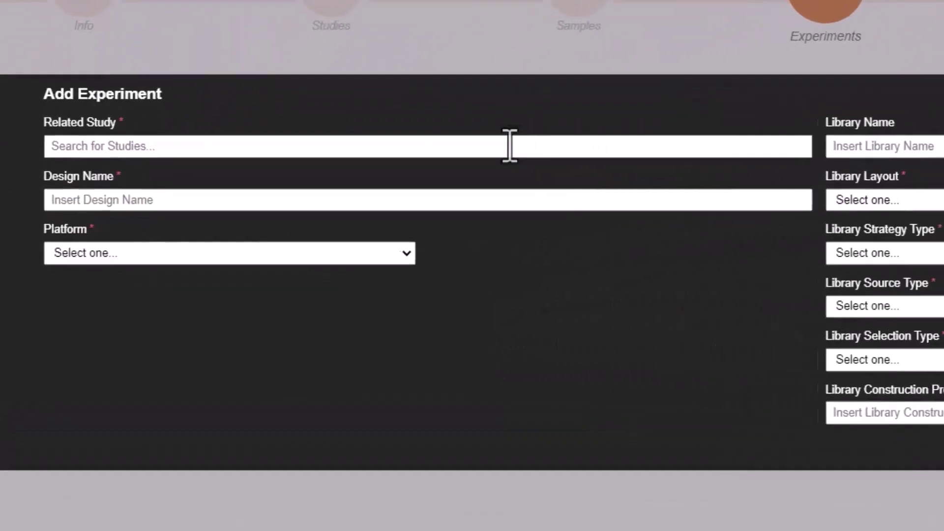
left_click(502, 146)
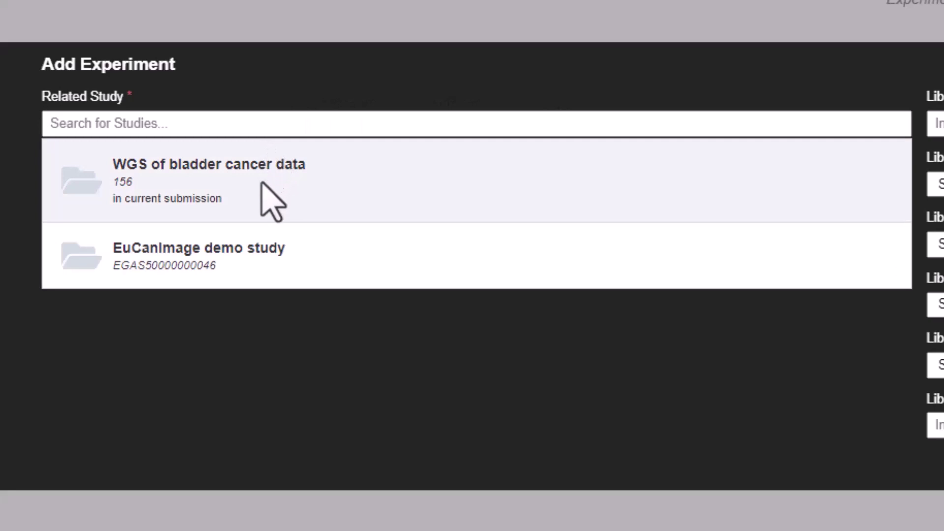
left_click(268, 189)
left_click(265, 184)
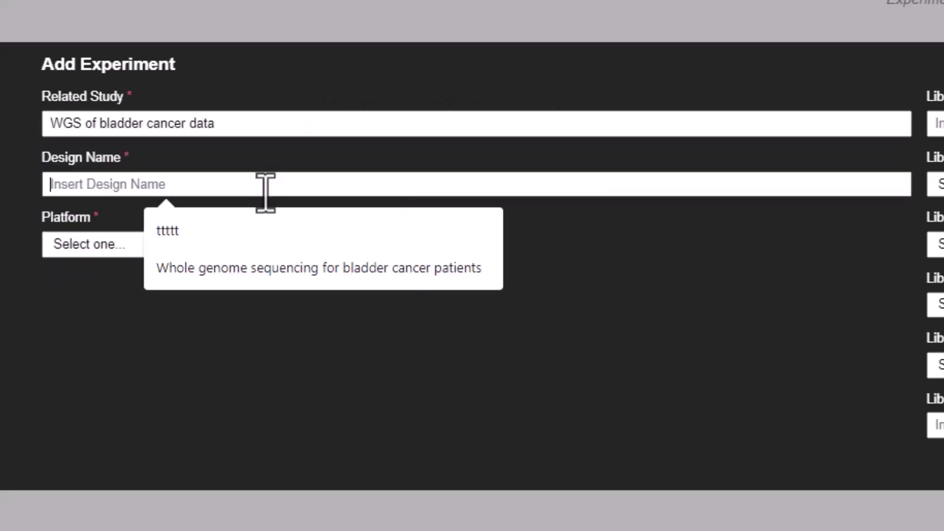
type("WGS for bladder")
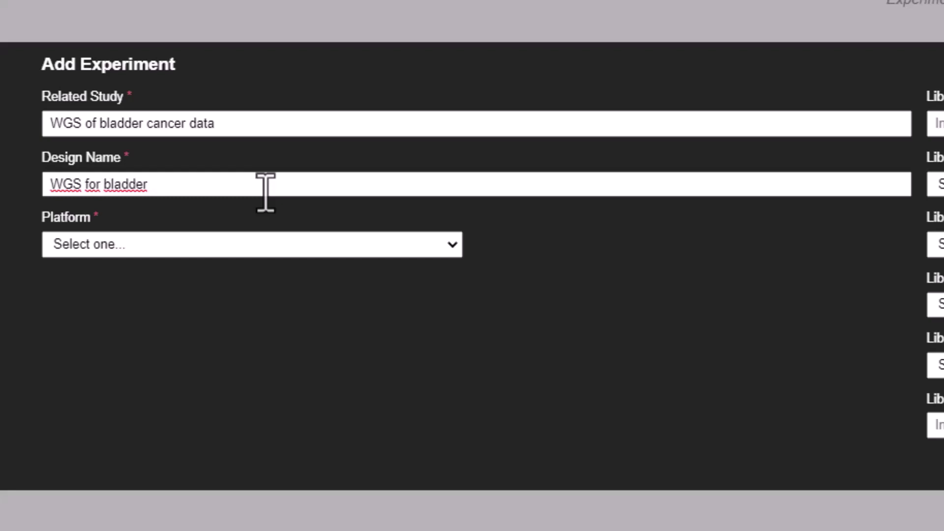
type(" cancer patients")
Step: Set the platform to ILLUMINA, Illumina HiSeq X model, with PAIRED library layout
left_click(276, 245)
left_click(279, 301)
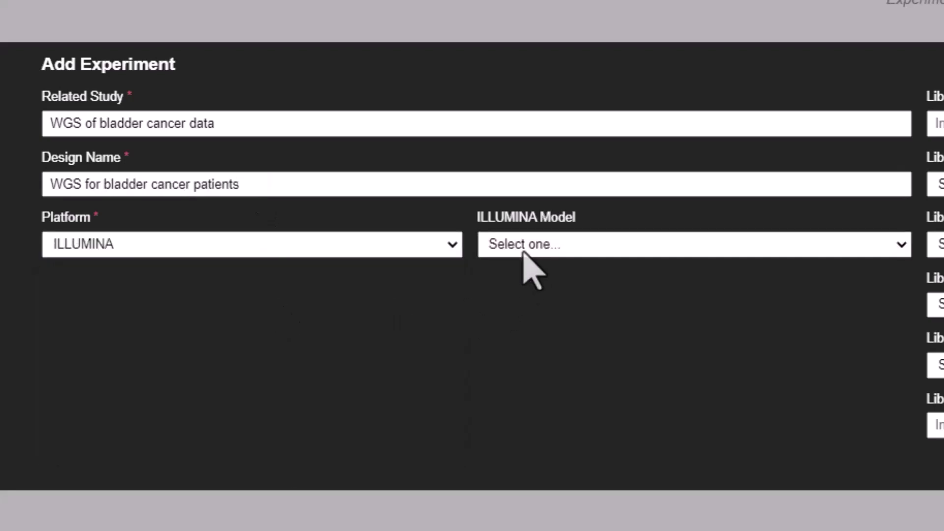
left_click(524, 246)
left_click(567, 490)
left_click(936, 184)
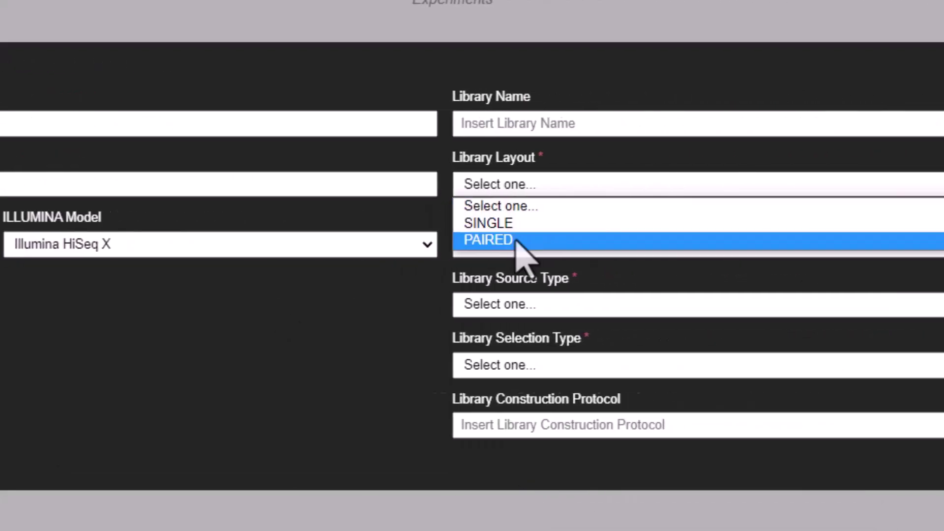
left_click(939, 238)
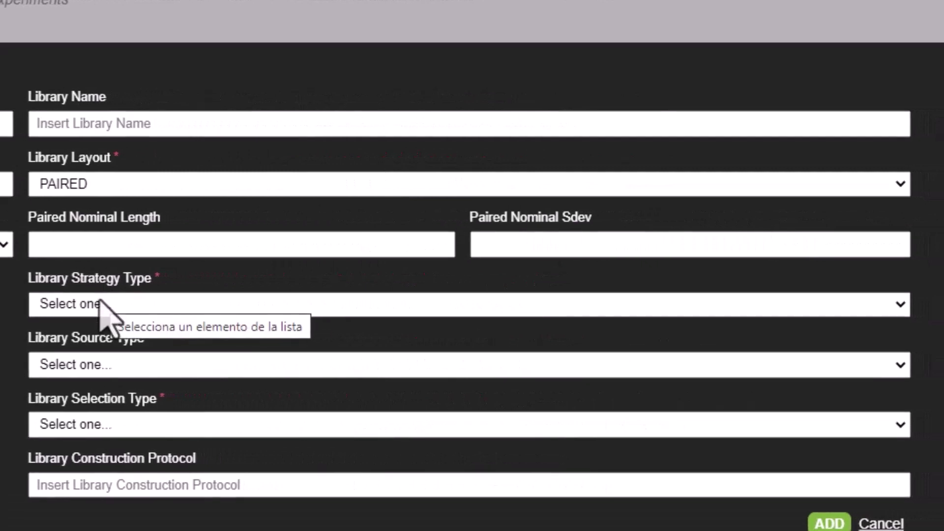
Step: Set library strategy WGS, source GENOMIC, selection cDNA, and save the experiment as 37
left_click(281, 304)
left_click(124, 339)
left_click(209, 339)
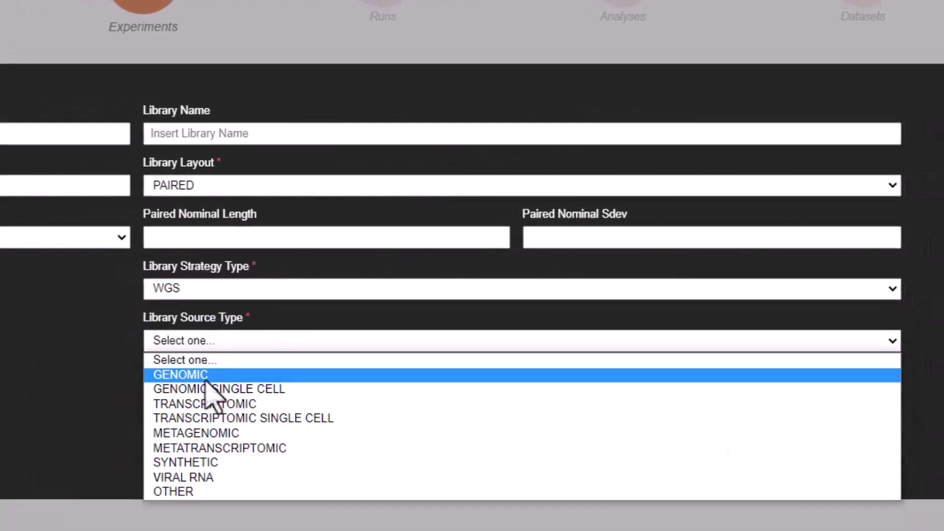
left_click(206, 376)
left_click(207, 388)
left_click(187, 270)
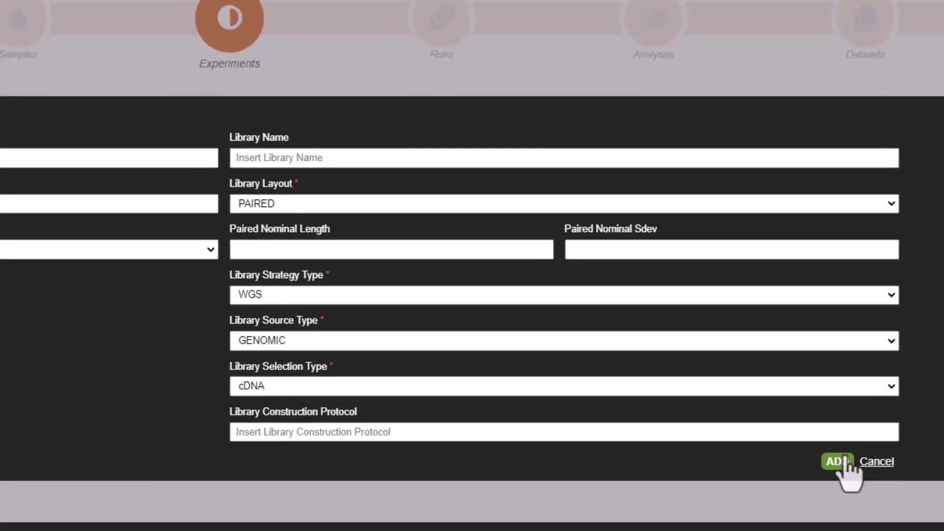
left_click(831, 477)
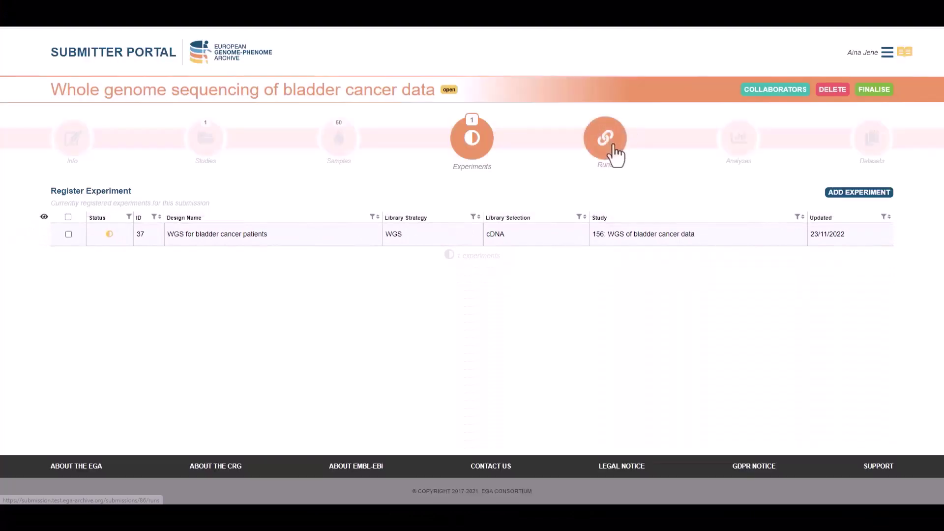
Step: Start a One/Two Fastq run linked to sample Alias1 and experiment 'WGS for bladder cancer patients'
left_click(606, 140)
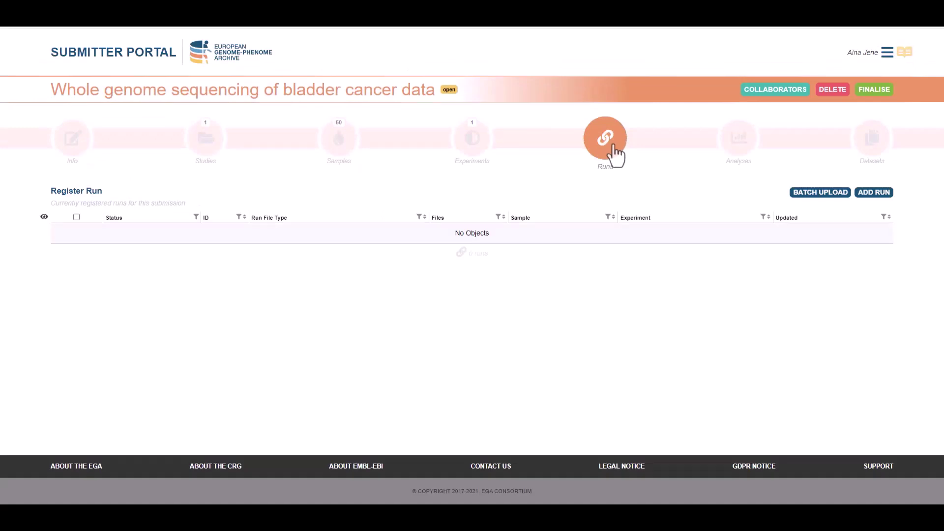
left_click(874, 193)
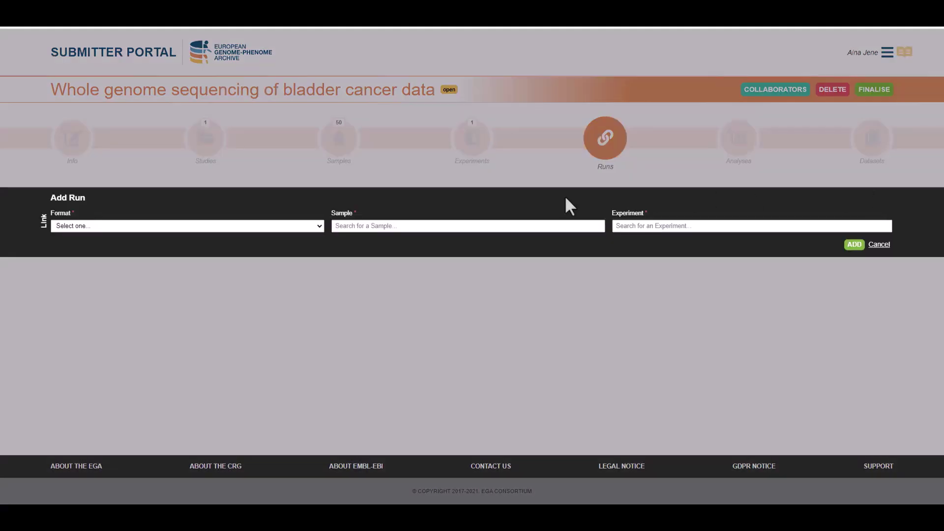
left_click(278, 224)
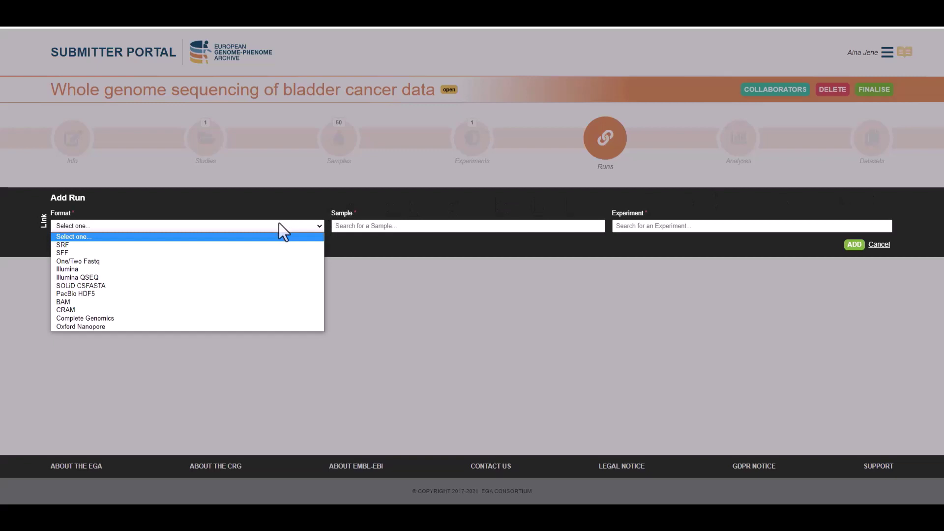
left_click(285, 262)
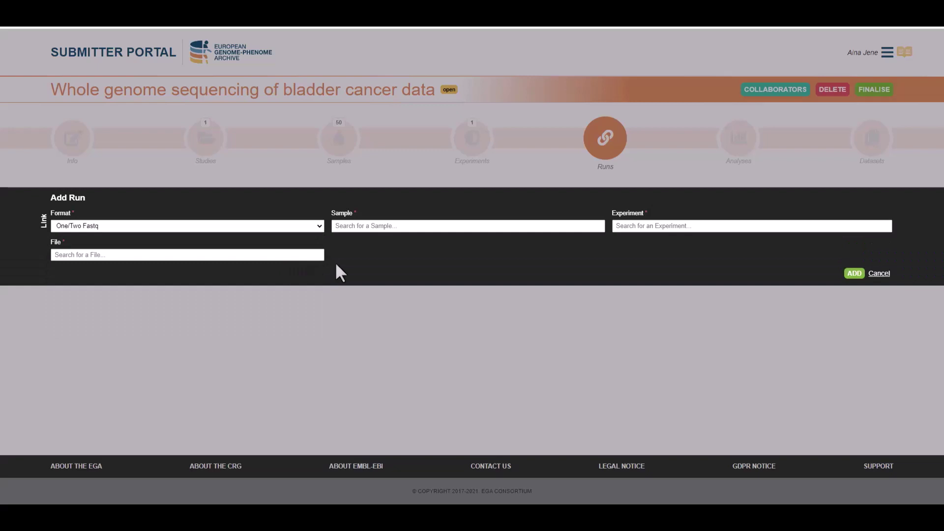
left_click(366, 226)
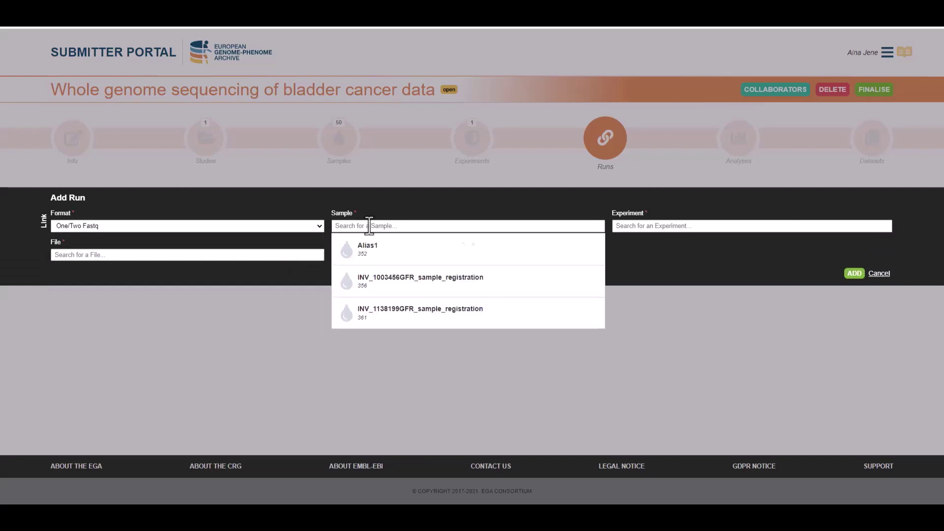
type("Alia")
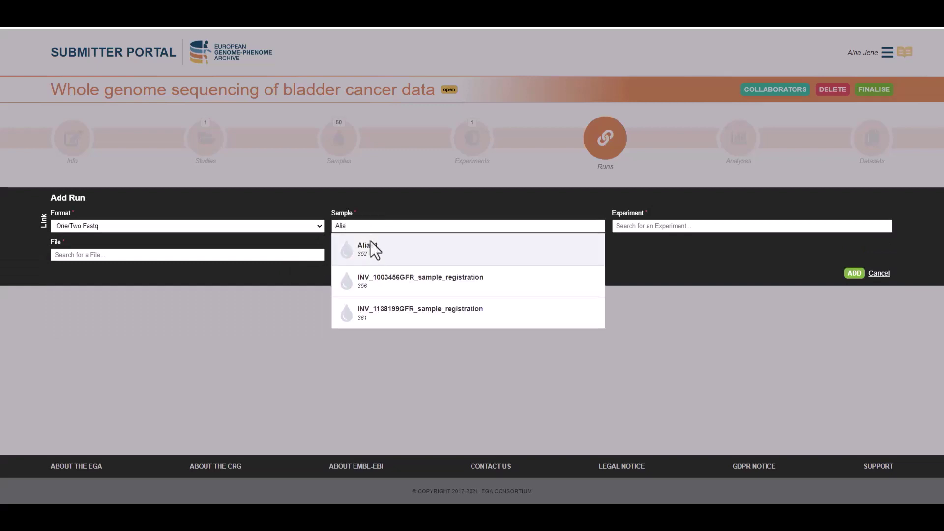
left_click(372, 247)
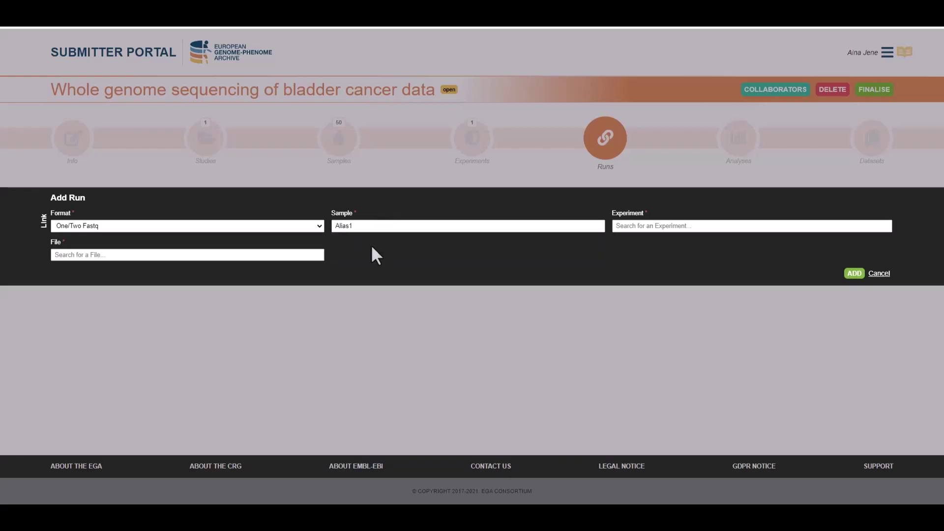
left_click(634, 226)
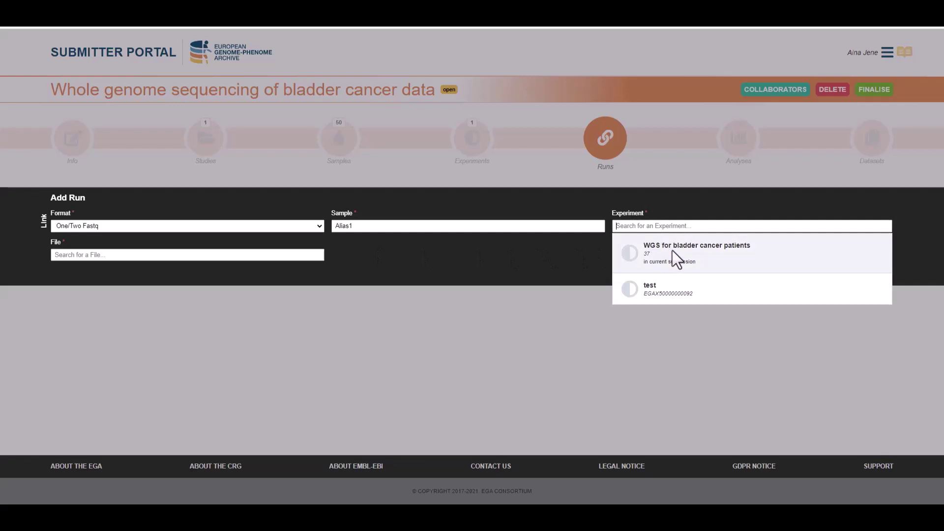
left_click(671, 250)
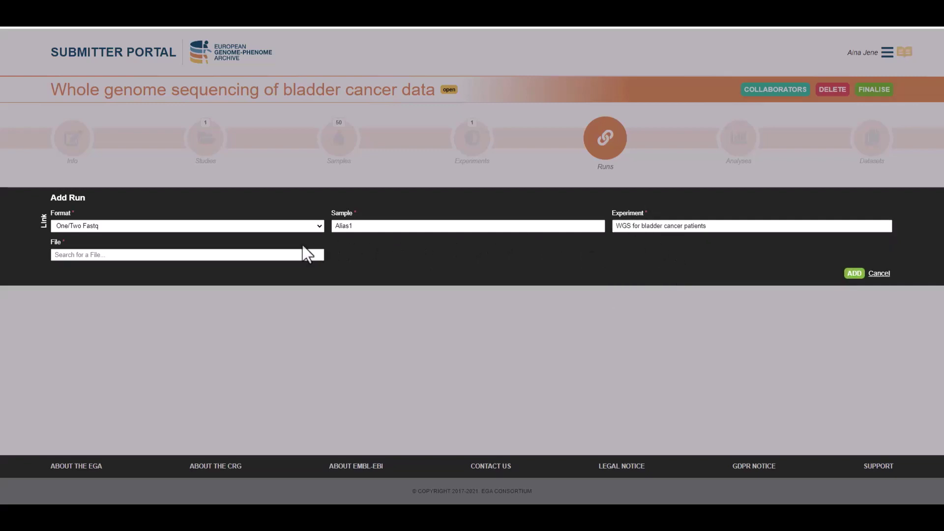
Step: Attach file_50_R1.fastq.gz and file_50_R2.fastq.gz and save the run as 212
left_click(291, 255)
type("File_50")
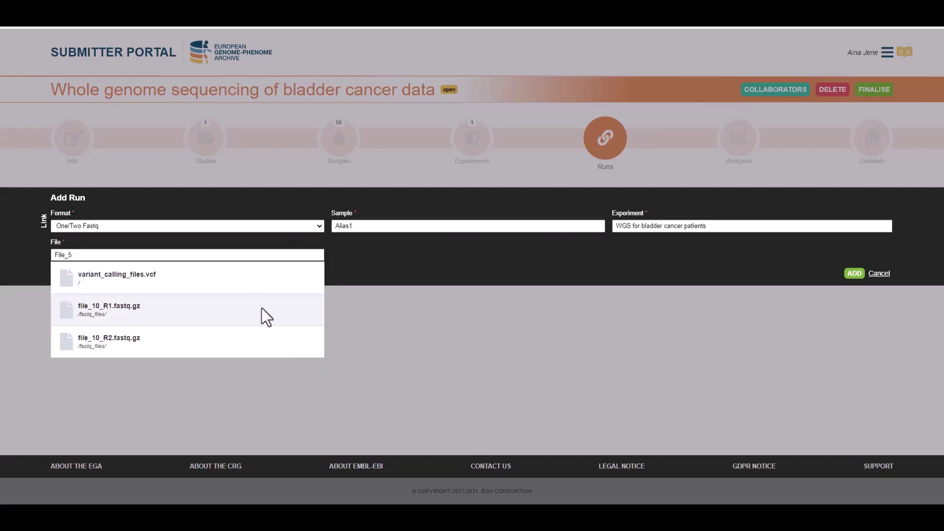
left_click(255, 273)
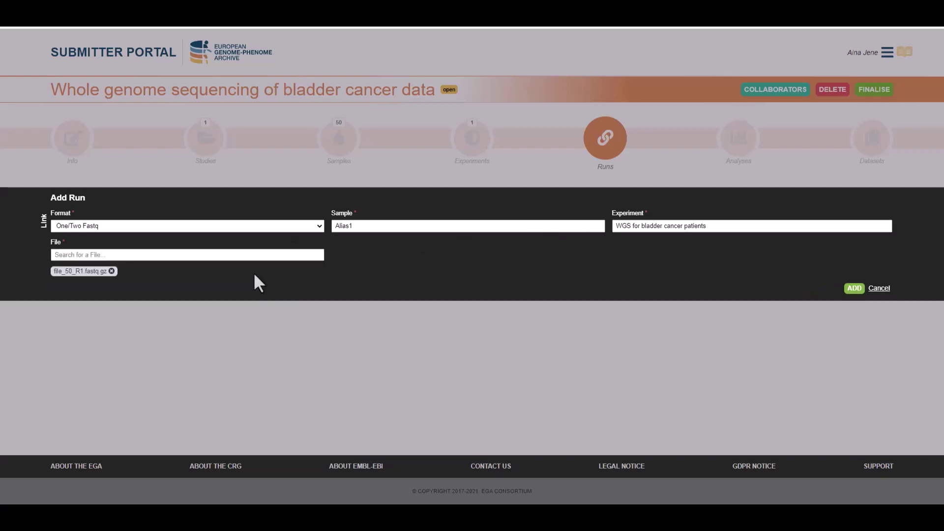
left_click(232, 254)
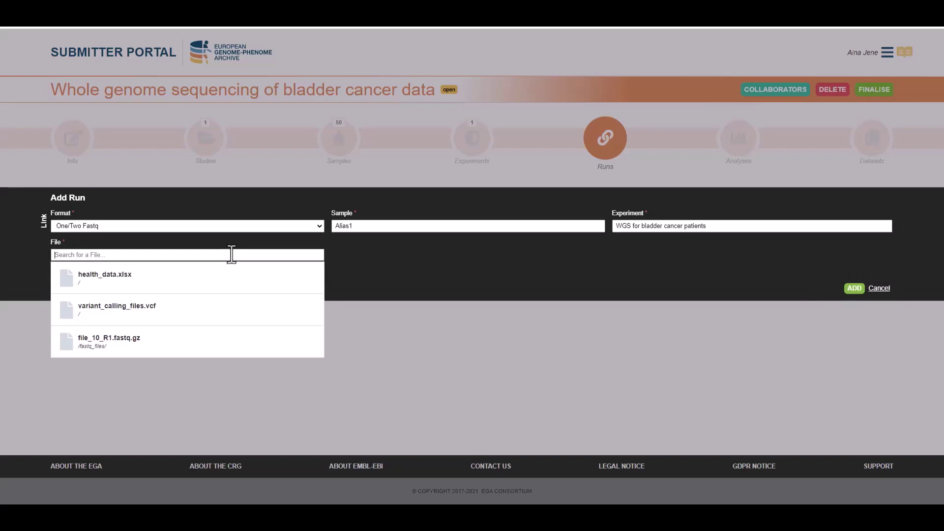
type("File_5")
left_click(232, 308)
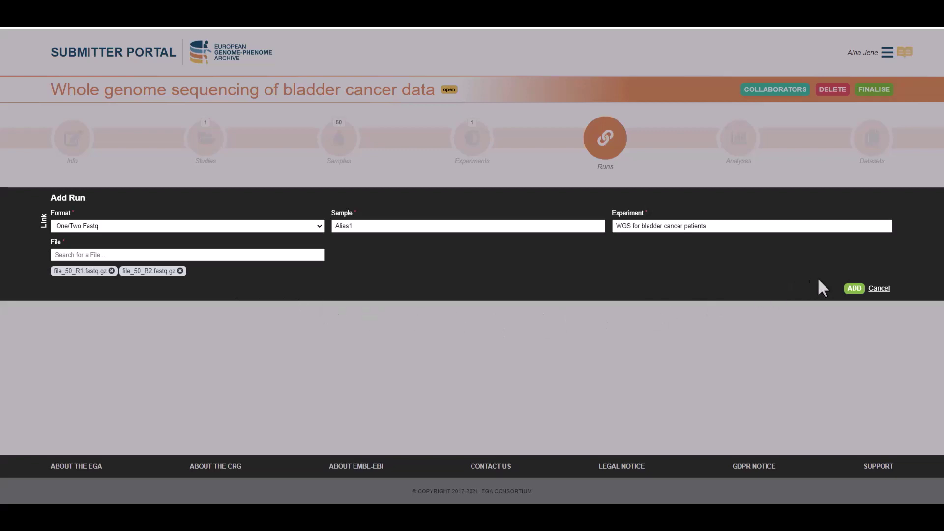
left_click(854, 289)
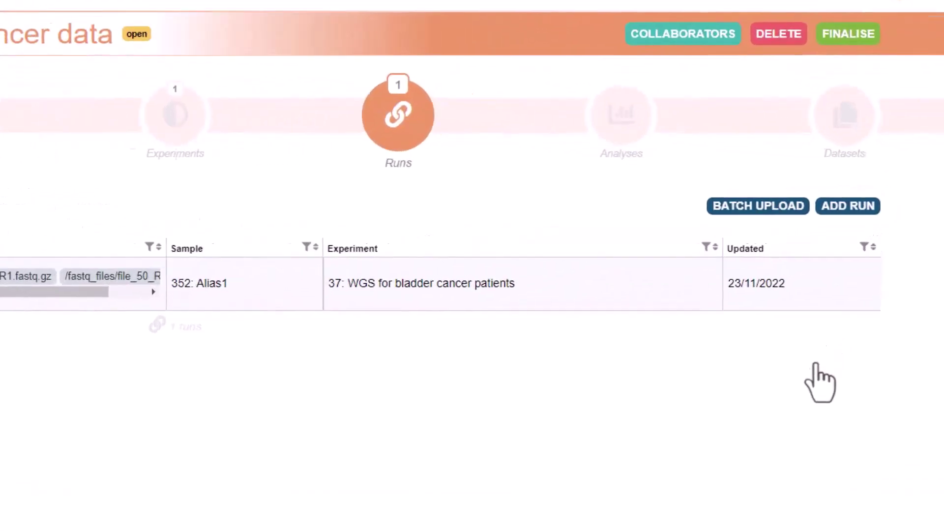
Step: Start a batch run upload using the runs_demo_veis.csv file
left_click(654, 217)
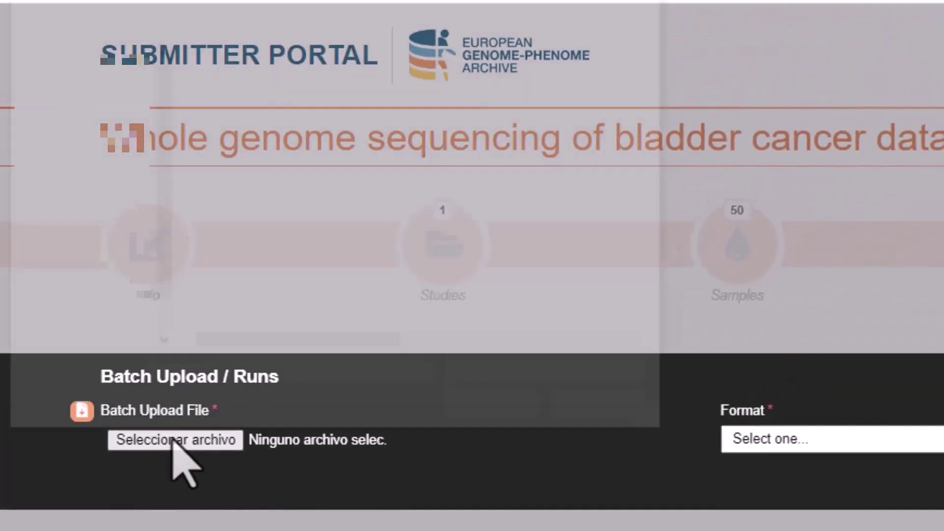
left_click(173, 403)
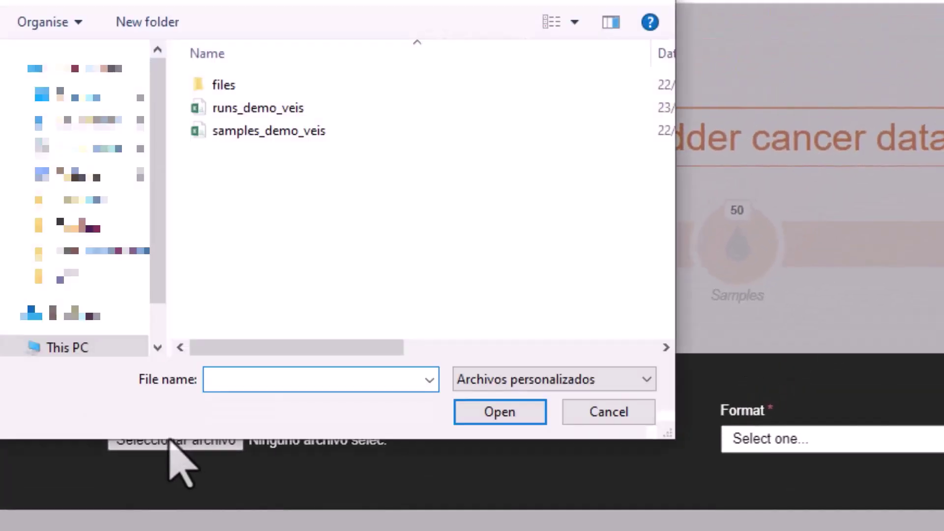
left_click(259, 109)
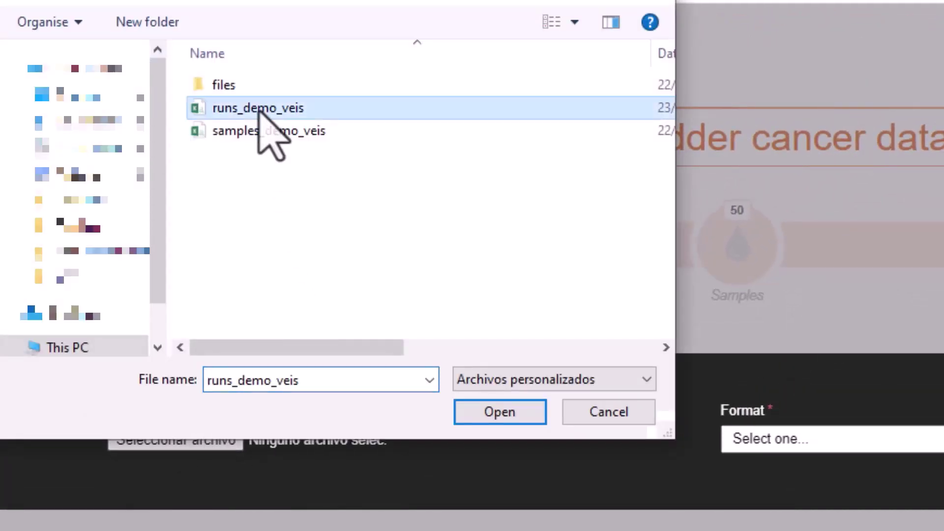
left_click(533, 416)
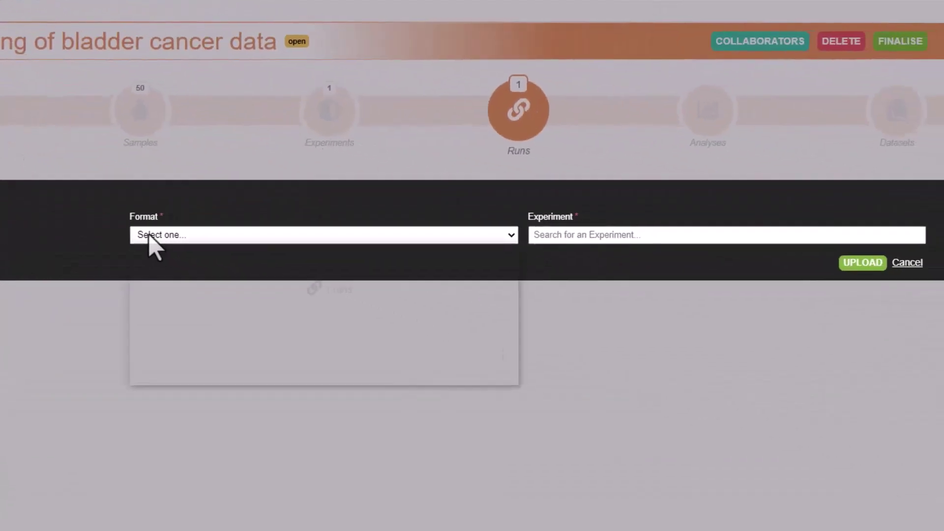
Step: Set the run format to One/Two Fastq and link the WGS for bladder cancer patients experiment
left_click(668, 407)
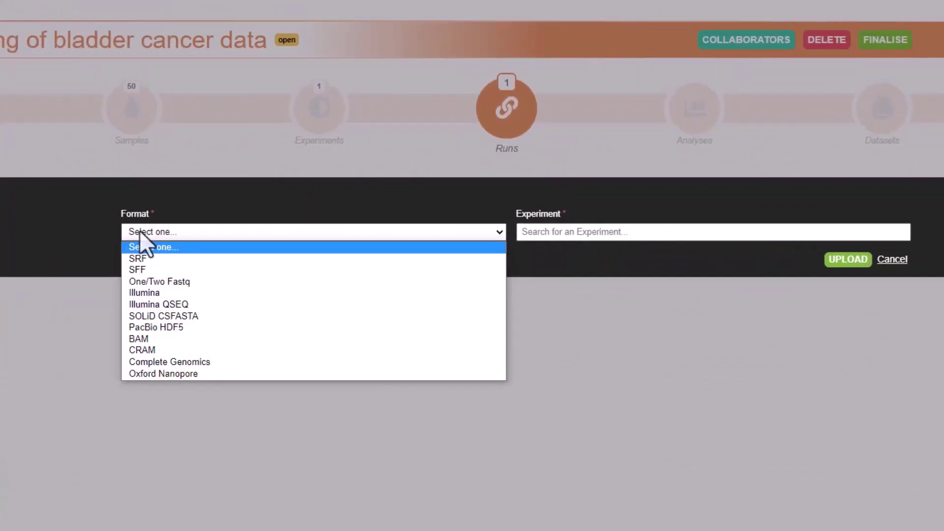
left_click(170, 282)
left_click(567, 230)
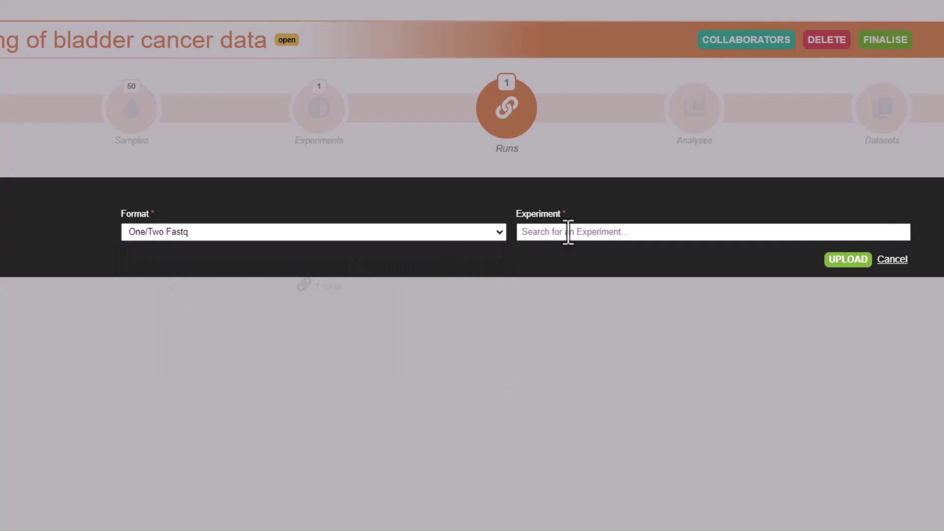
left_click(608, 273)
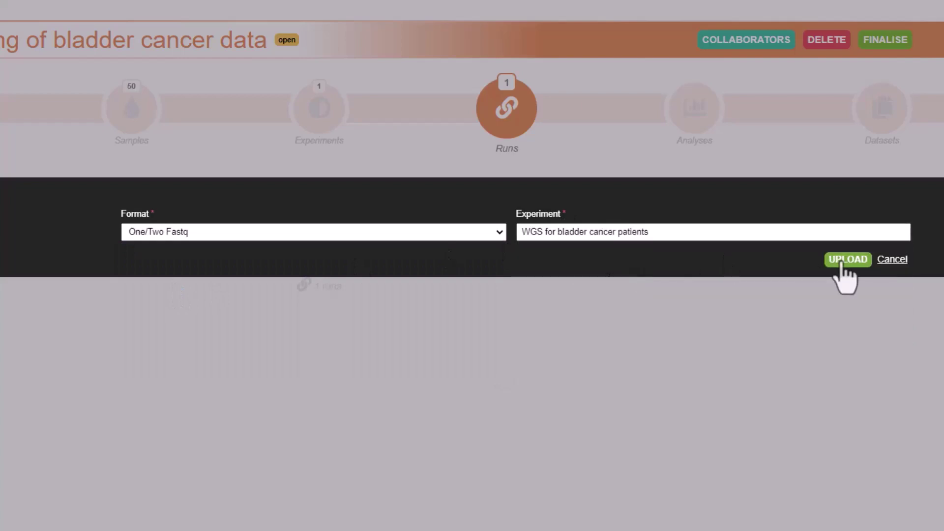
Step: Upload the 50 batch runs, then start a new analysis in the Analyses step
left_click(842, 261)
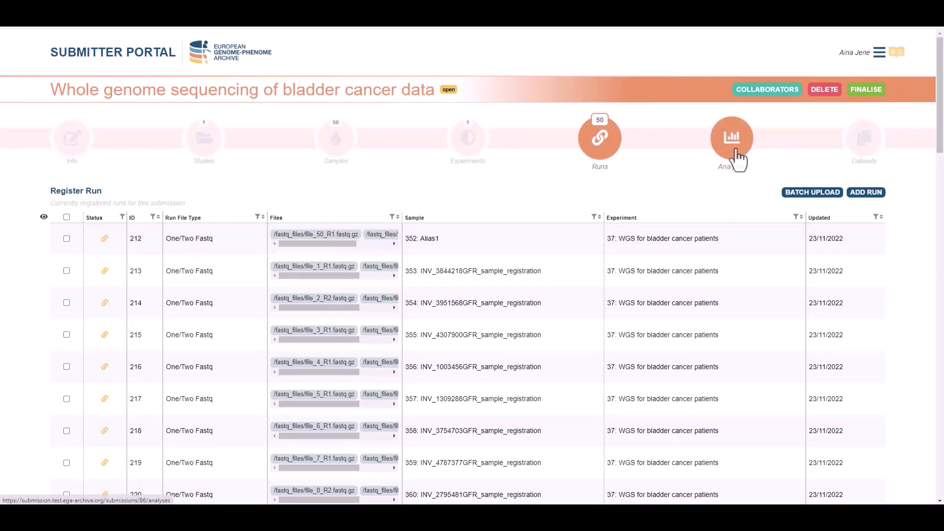
left_click(737, 159)
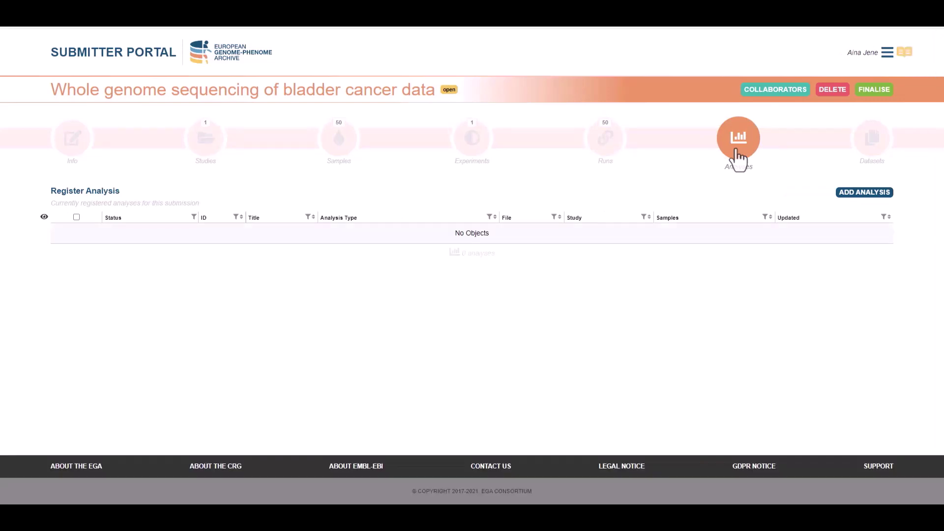
left_click(868, 195)
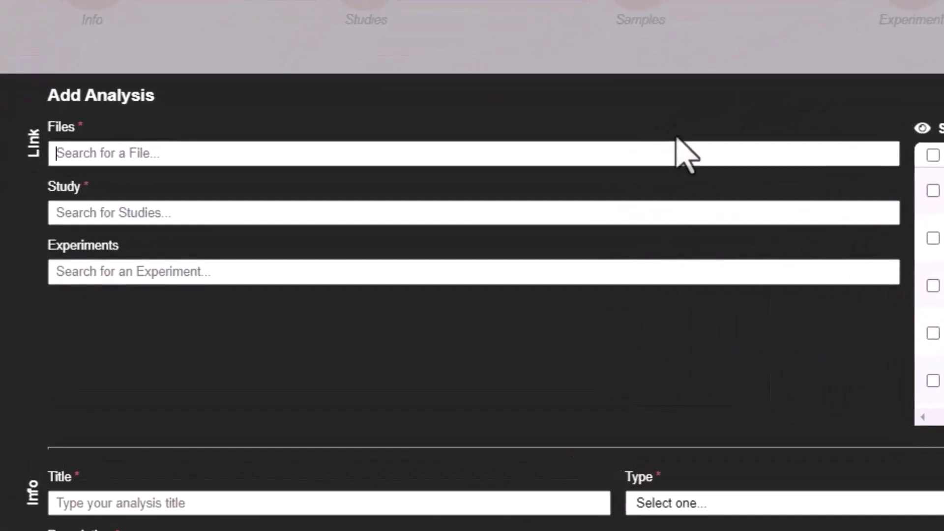
Step: Link variant_calling_files.vcf, study WGS of bladder cancer data and the WGS for bladder cancer patients experiment
left_click(544, 185)
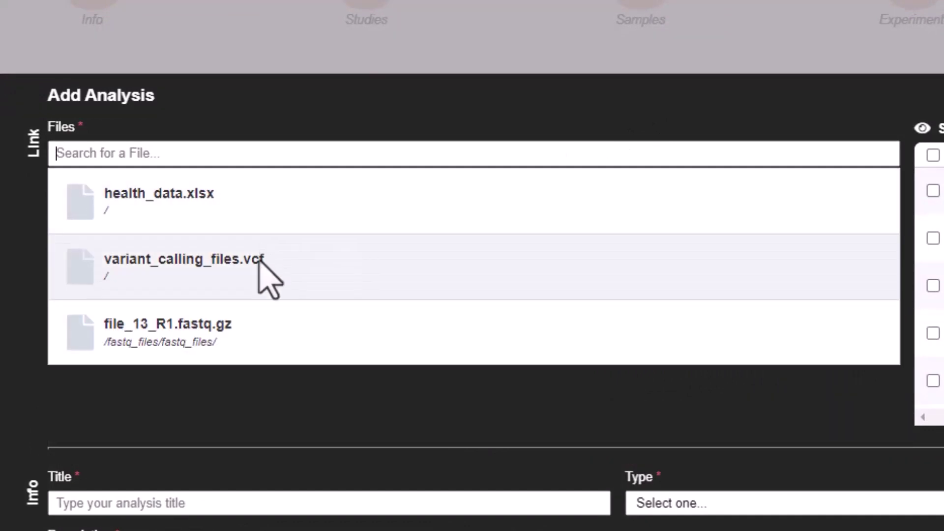
left_click(261, 265)
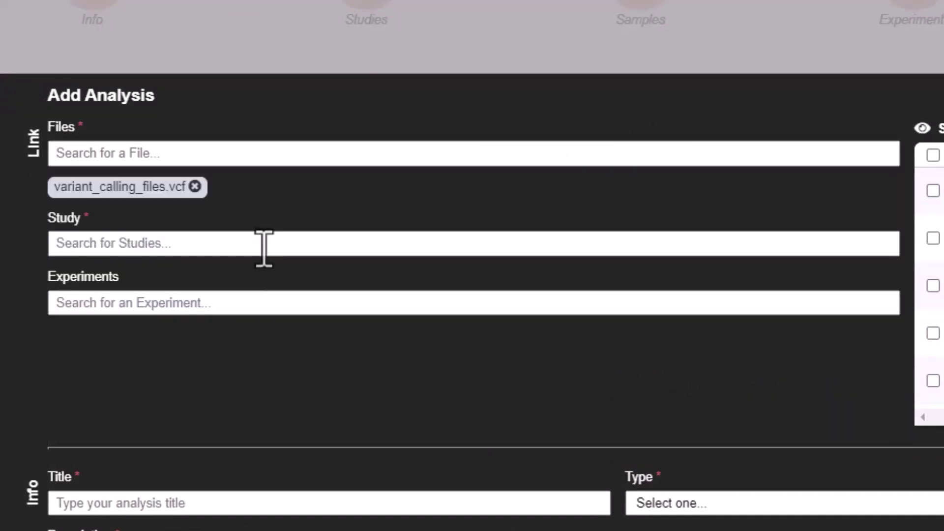
left_click(263, 244)
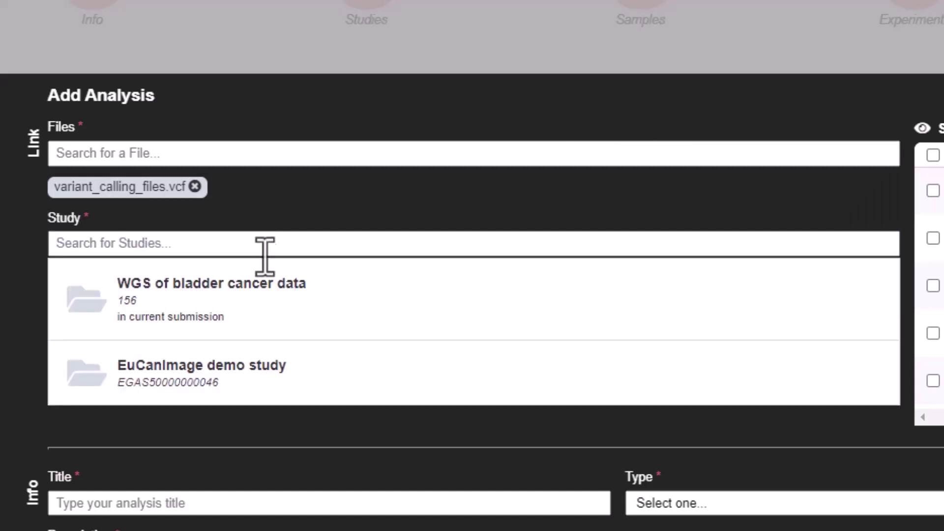
left_click(268, 302)
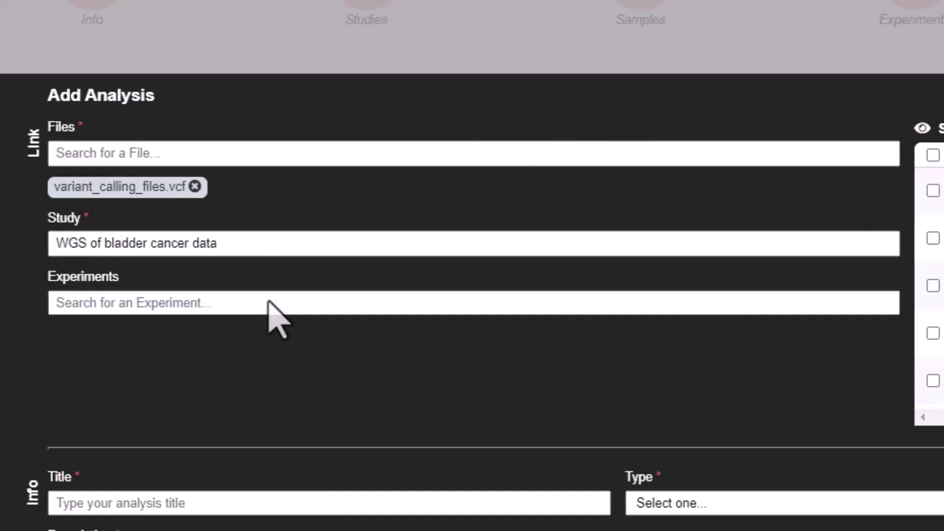
left_click(270, 302)
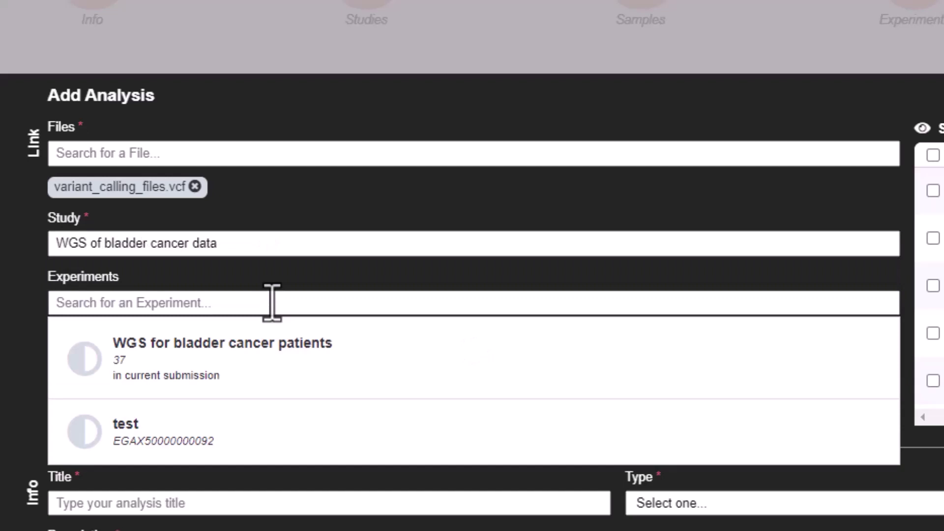
left_click(268, 364)
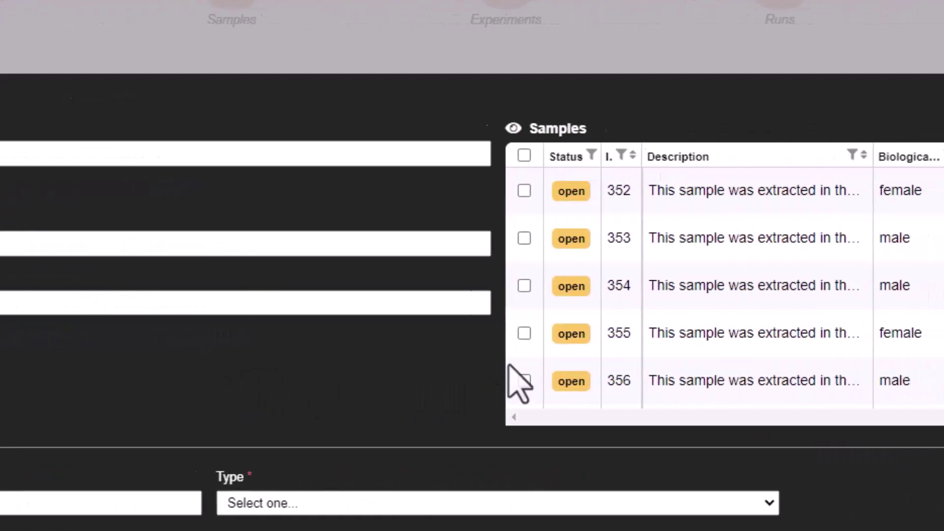
Step: Select all 50 samples for the analysis, leaving the sample accession IDs box unused
scroll(354, 220, "down", 5)
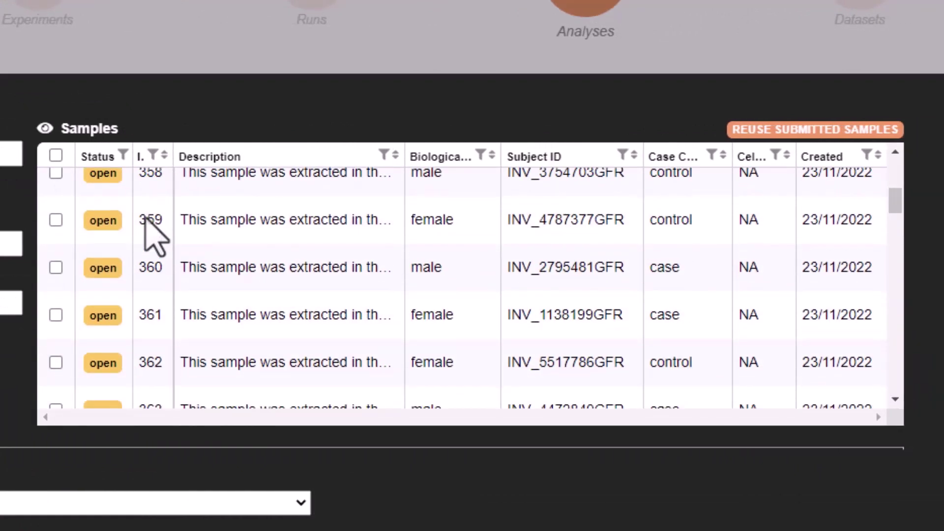
scroll(149, 219, "down", 2)
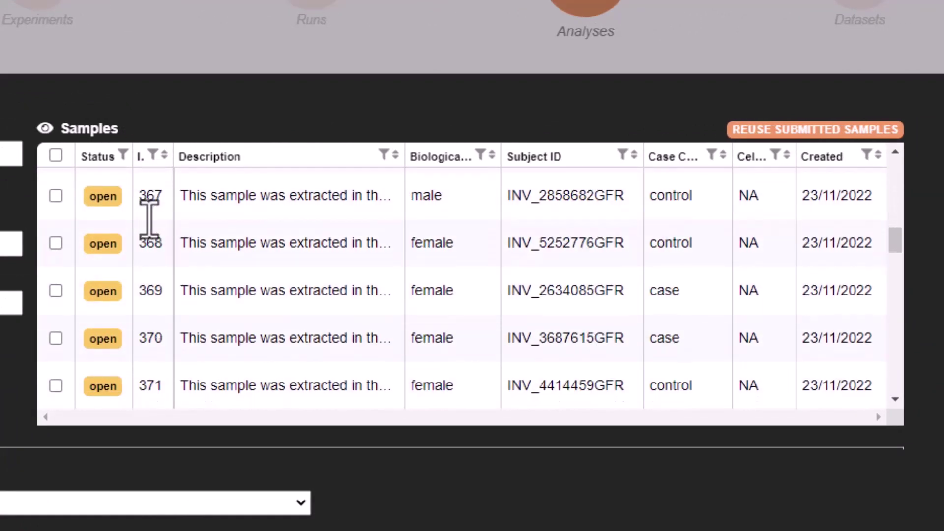
left_click(55, 155)
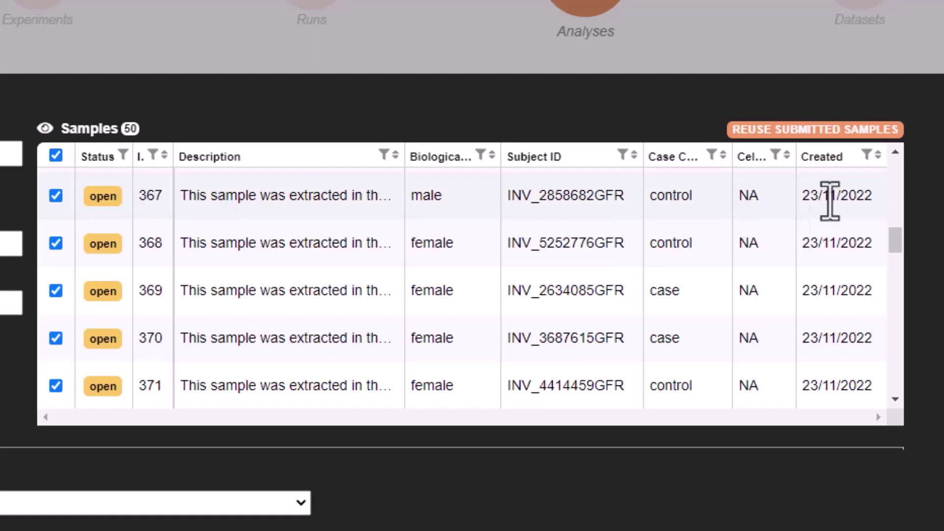
left_click(836, 131)
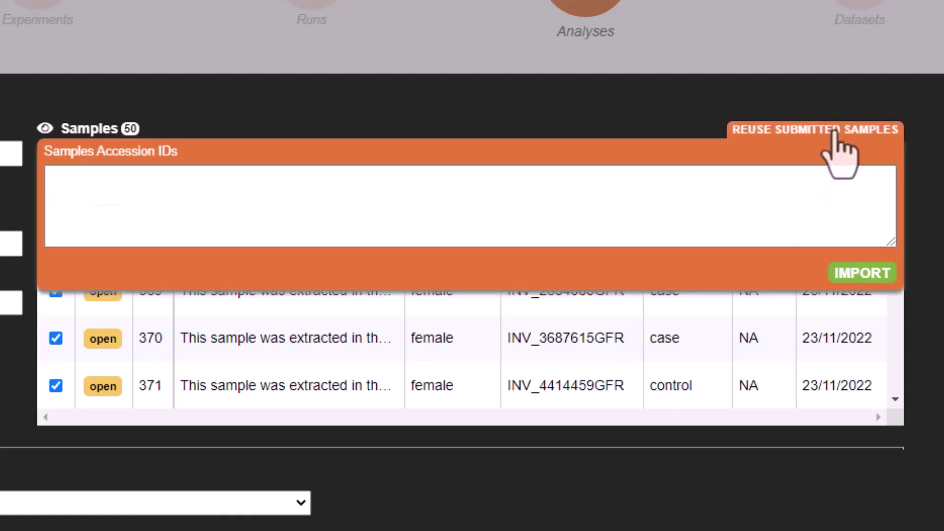
left_click(836, 131)
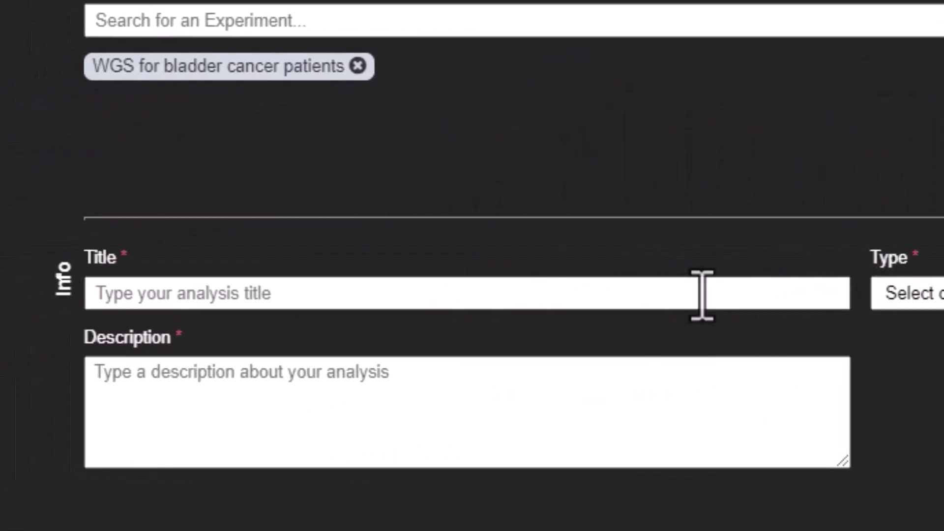
Step: Title the analysis 'Analyses with variant calling data', describe fifty samples' variant calling, type SEQUENCE VARIATION
type("A")
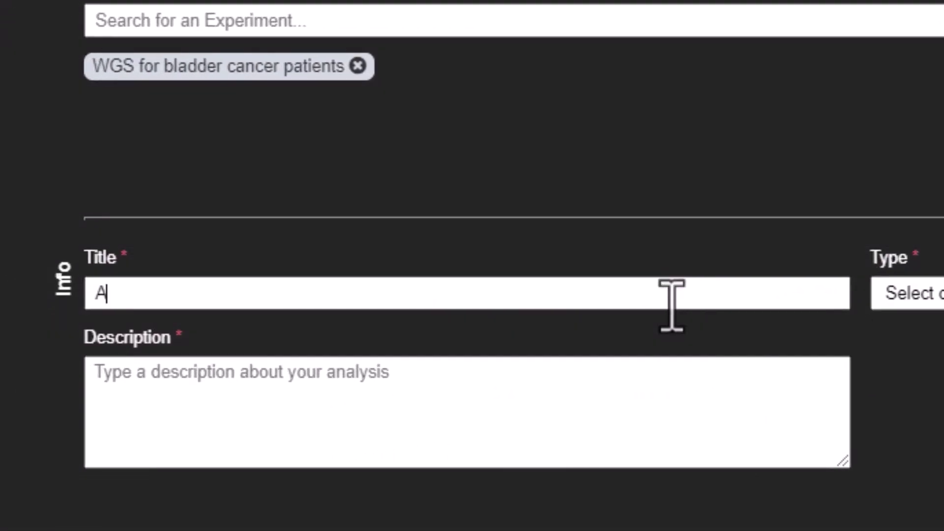
type("nalyses with variant calling data")
left_click(775, 406)
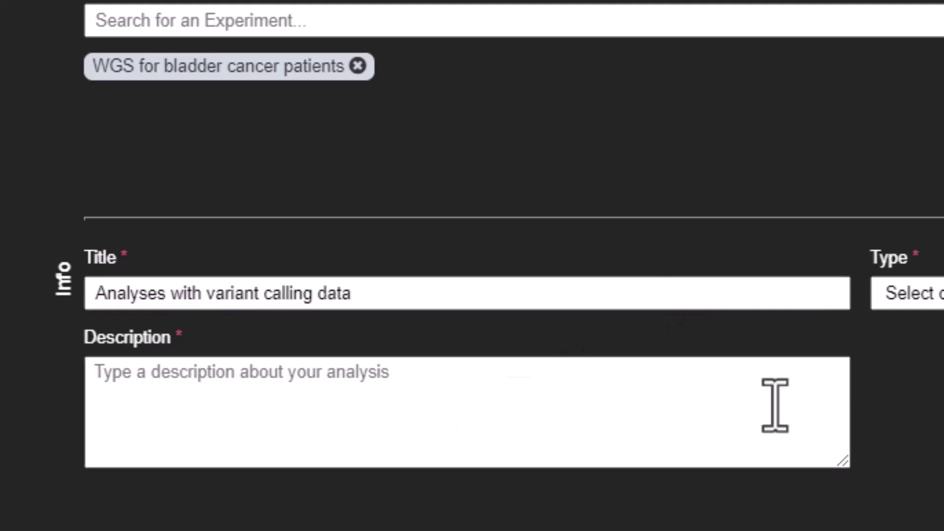
type("This analyses contains the variant calling from fifty")
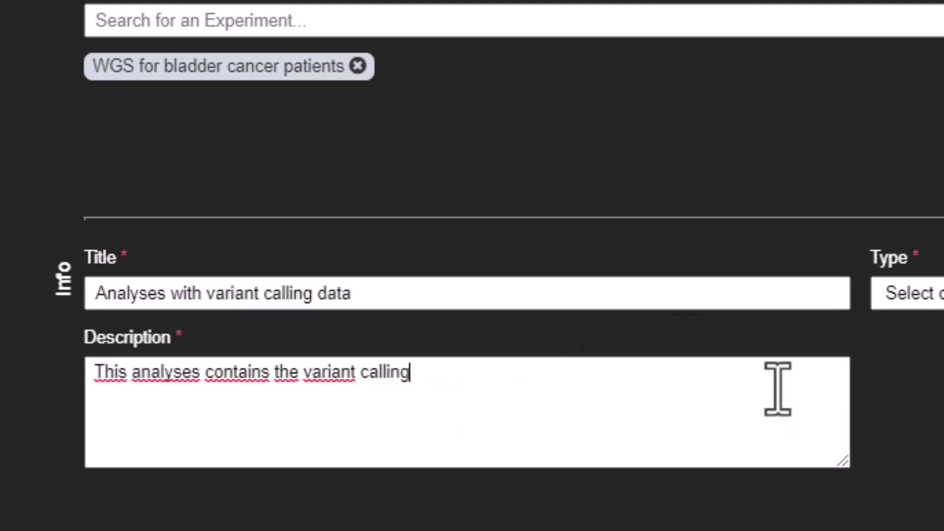
type(" samples")
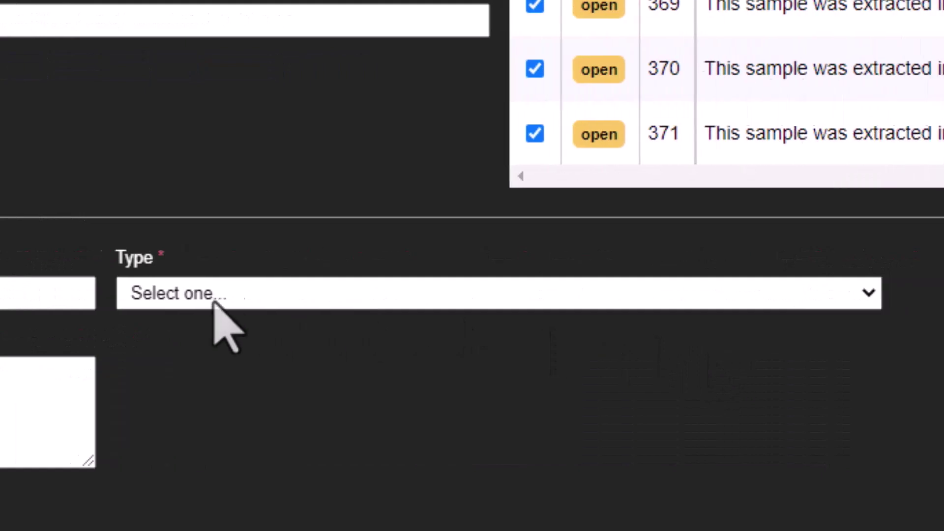
left_click(909, 294)
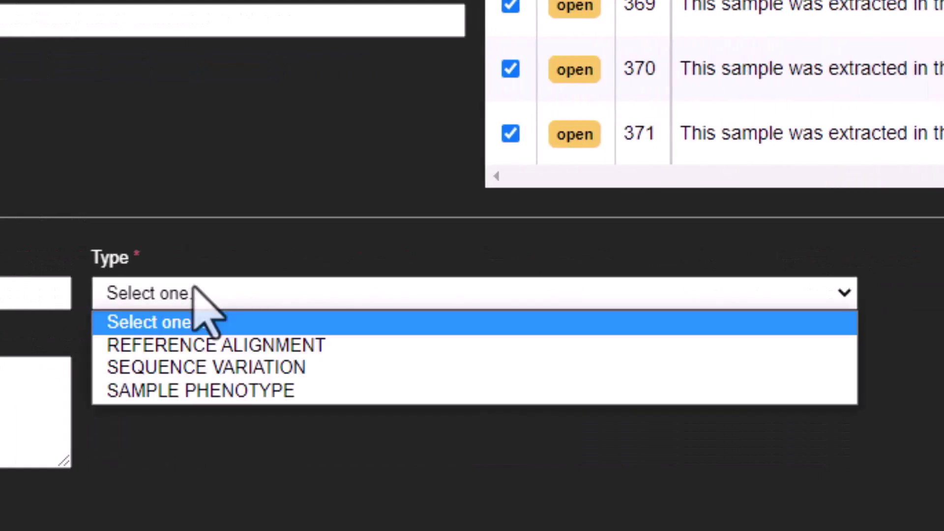
left_click(202, 367)
Step: Set platform Illumina, reference GRCh37 and chromosome CM000663.1, then add the analysis
left_click(202, 374)
type("Illumina")
left_click(203, 451)
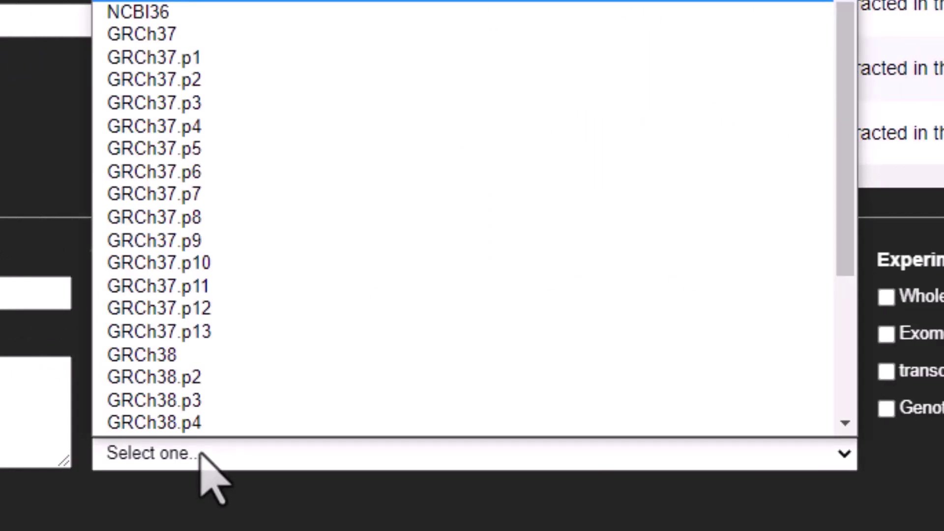
left_click(185, 35)
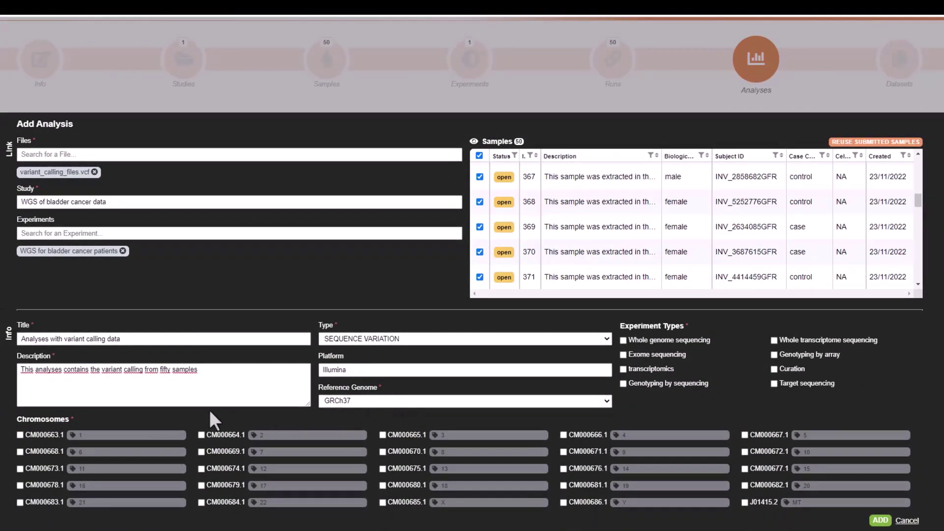
left_click(21, 437)
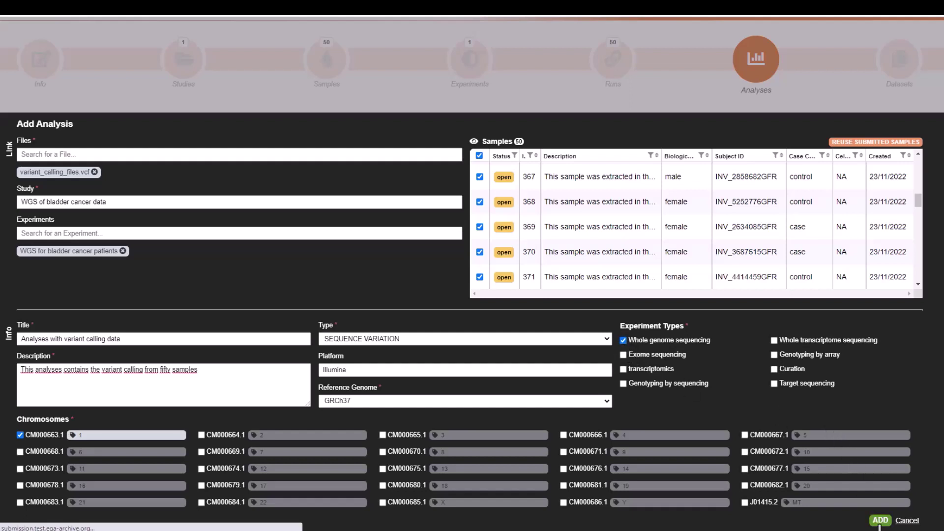
left_click(881, 521)
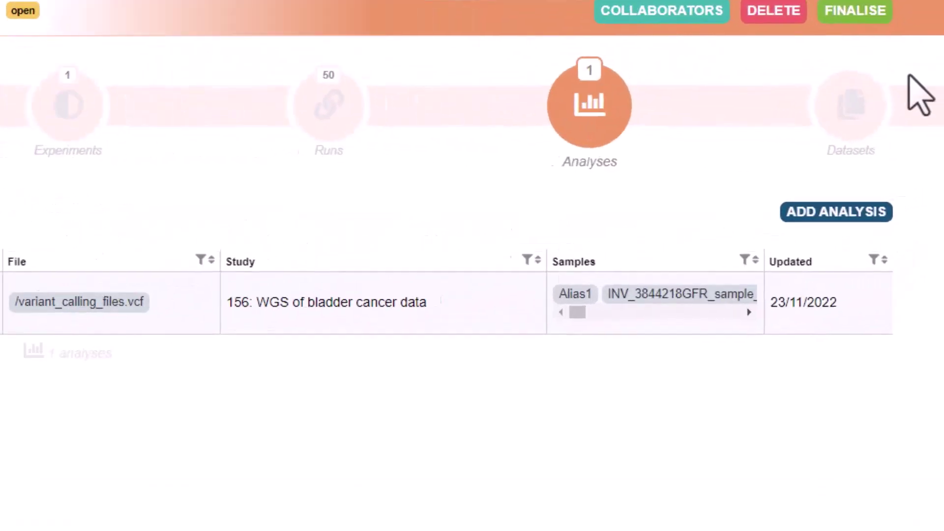
Step: Begin a new analysis with health_data.xlsx attached as its file
left_click(842, 227)
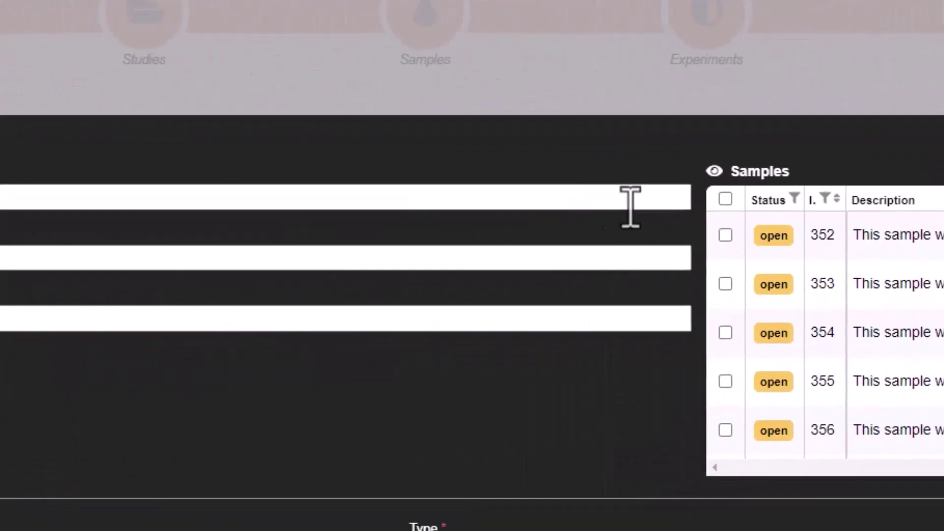
left_click(336, 244)
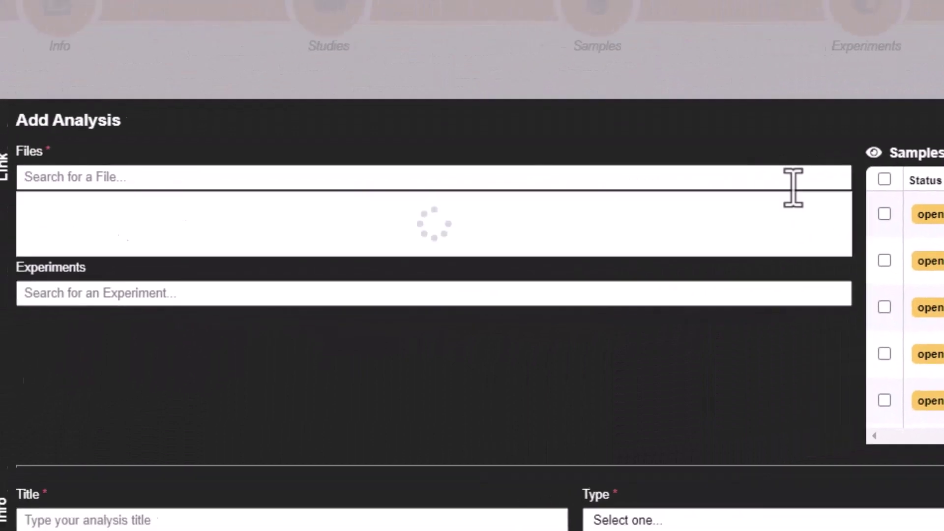
left_click(775, 238)
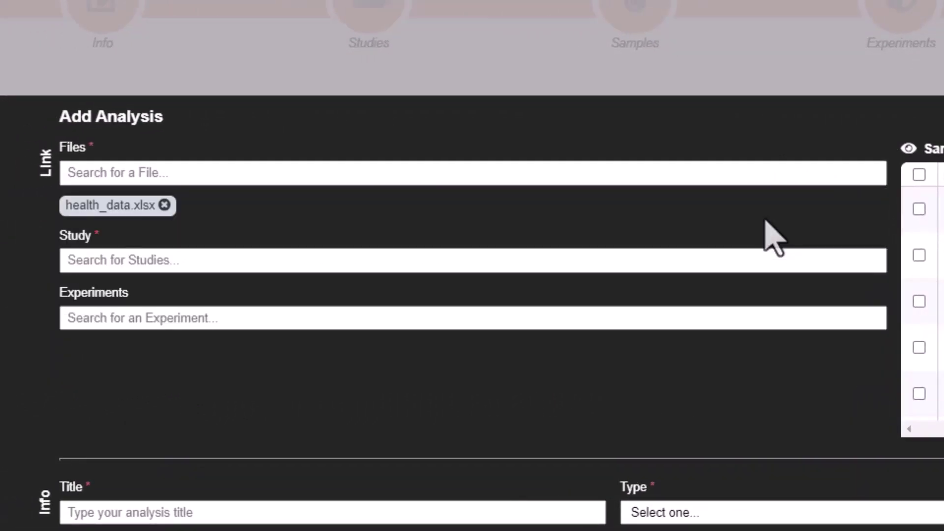
Step: Link the study WGS of bladder cancer data, adding and then removing the bladder cancer experiment
left_click(548, 261)
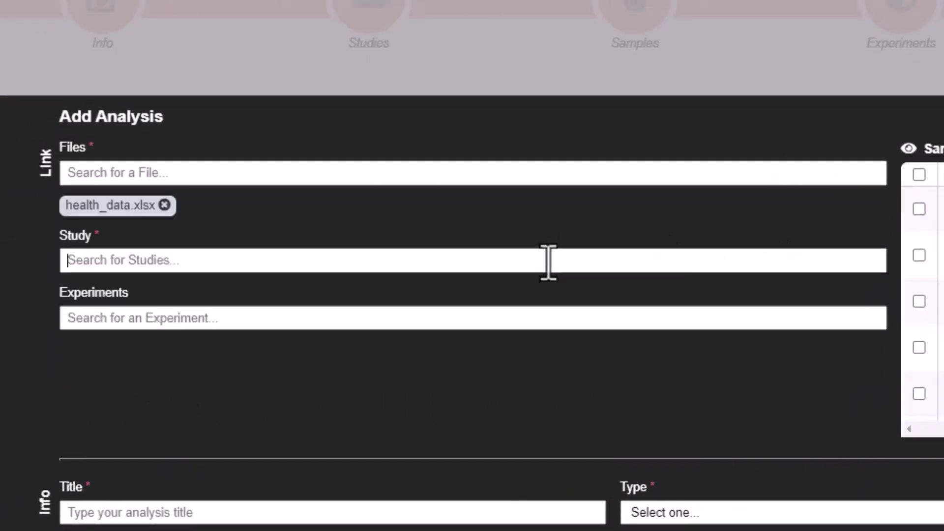
type("WG")
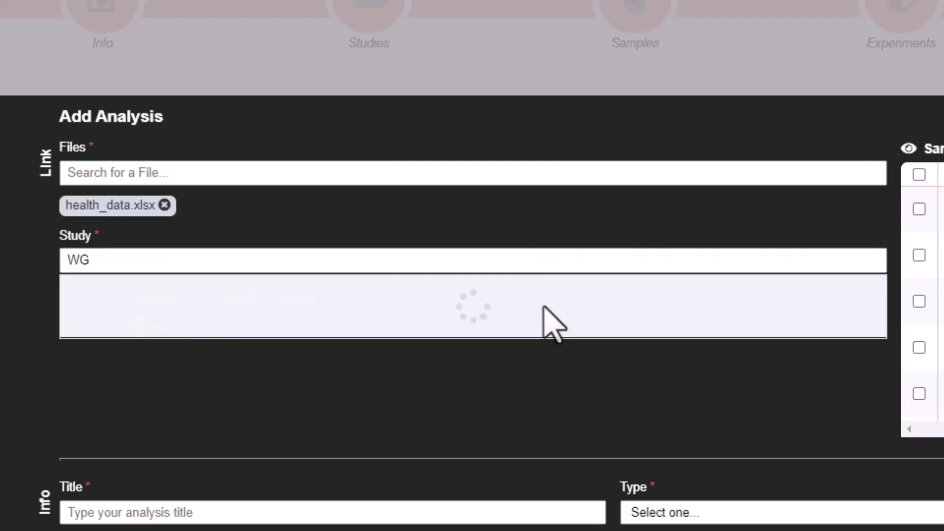
left_click(544, 307)
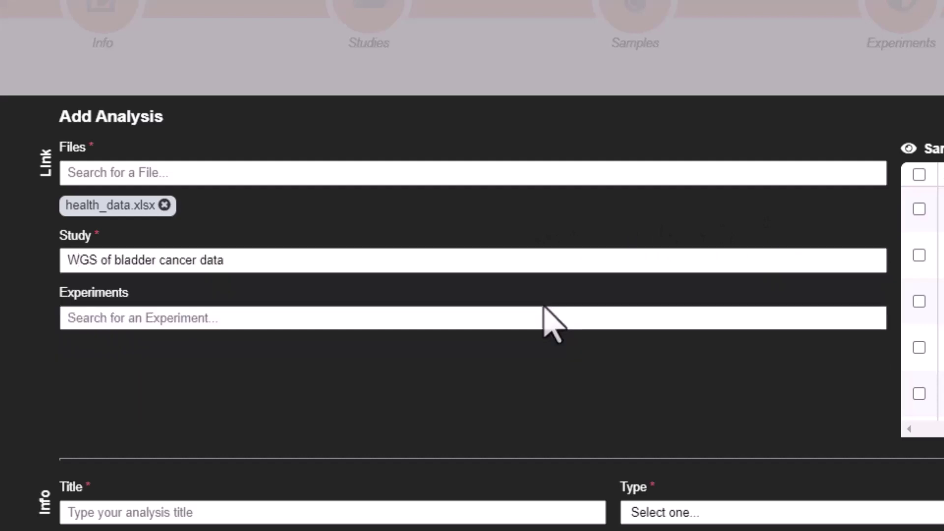
left_click(548, 327)
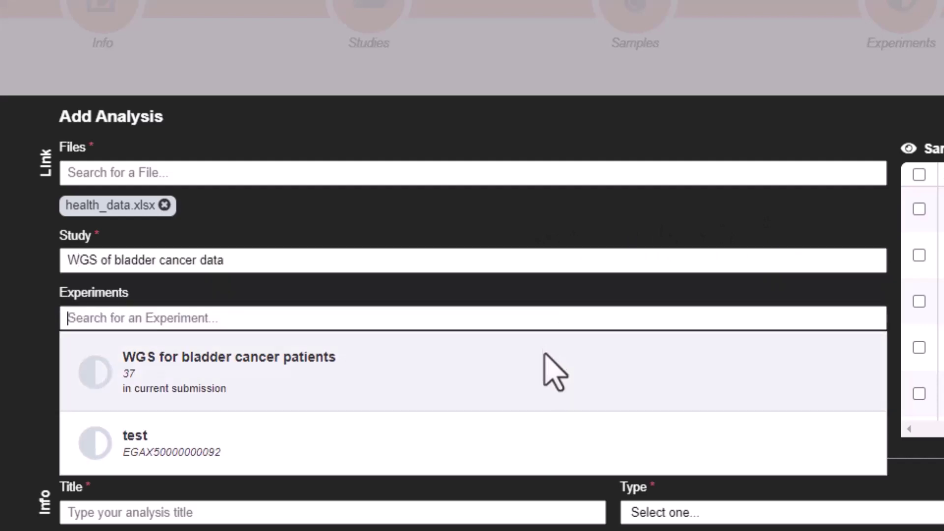
left_click(554, 372)
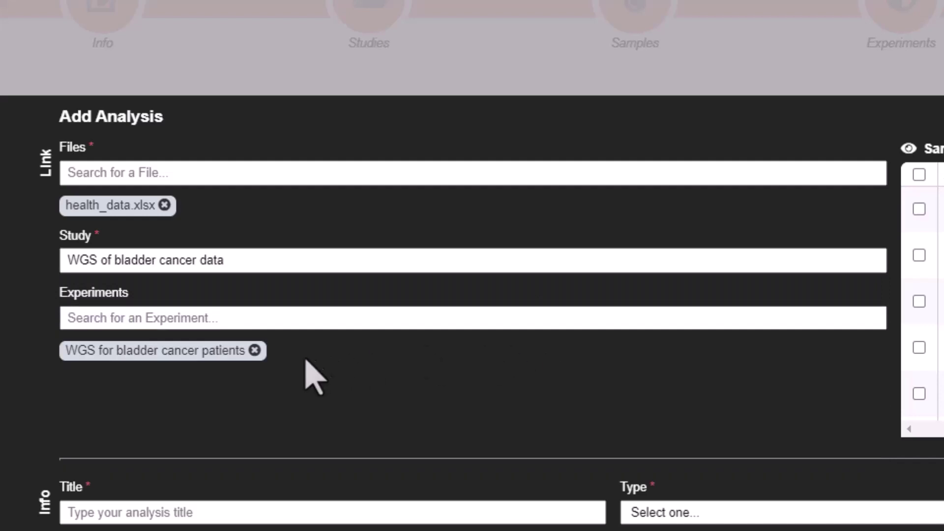
left_click(255, 351)
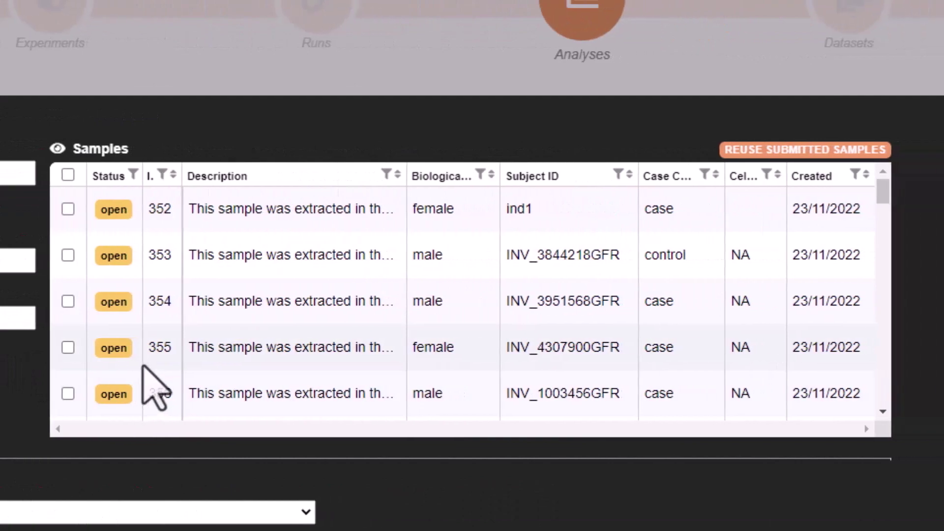
scroll(142, 368, "down", 8)
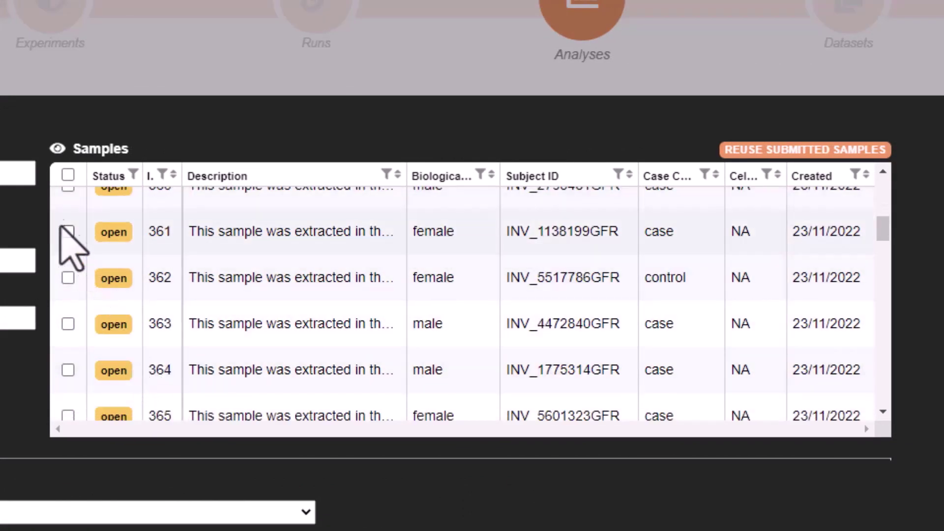
Step: Select all 50 samples, title 'Analyses with clinical data', describe 50 patients' clinical data, type SAMPLE PHENOTYPE
left_click(68, 175)
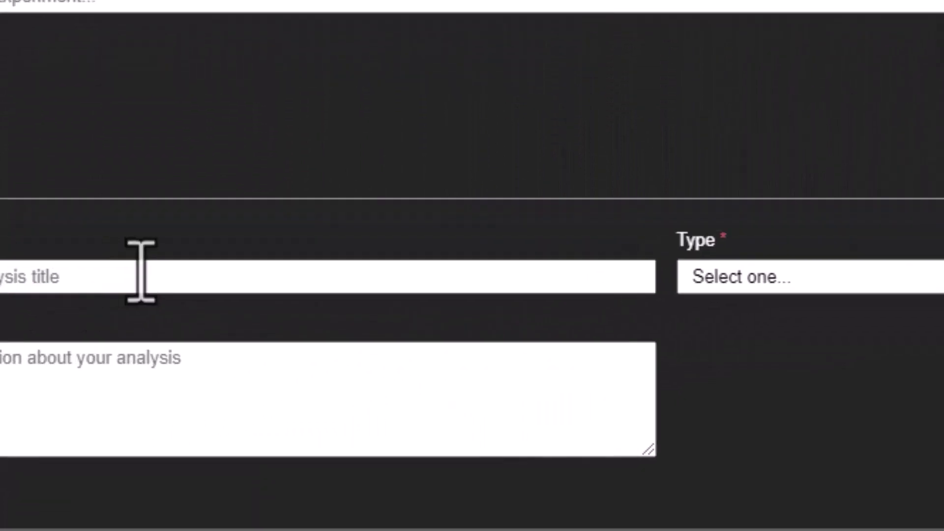
left_click(141, 270)
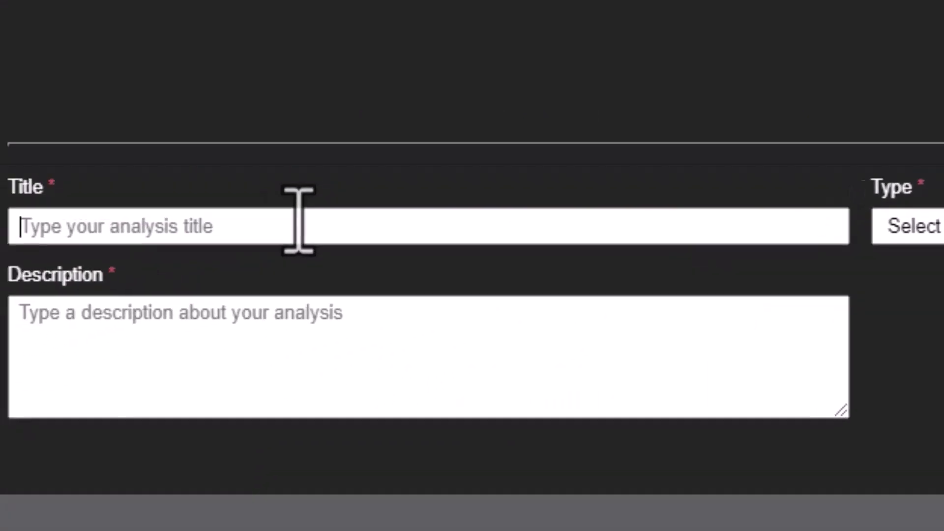
type("Analyses with clinical data")
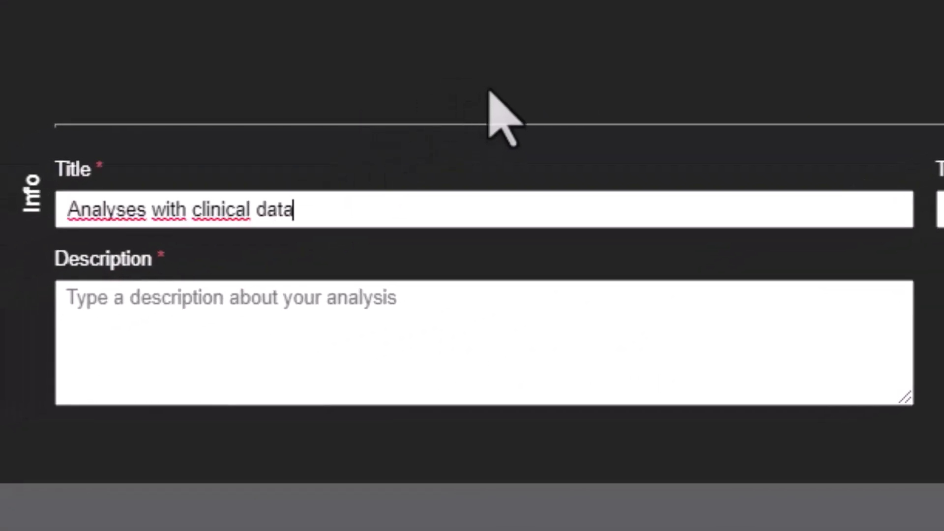
key("Tab")
type("This analyses cont")
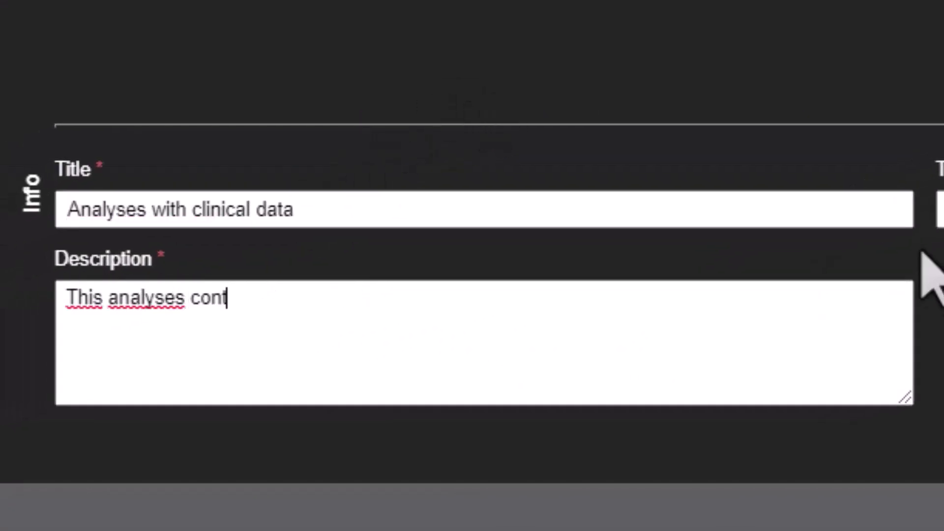
type("ains clinical data from 50 patients")
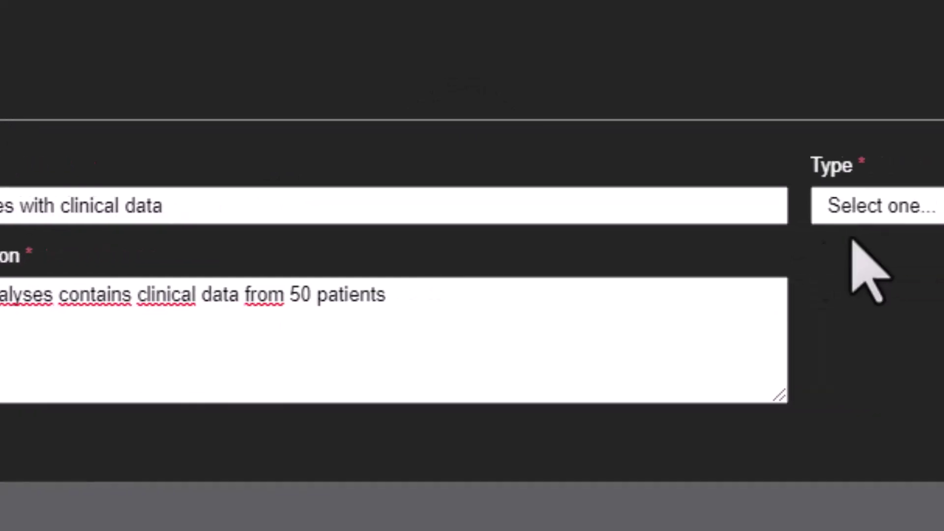
left_click(874, 216)
left_click(893, 328)
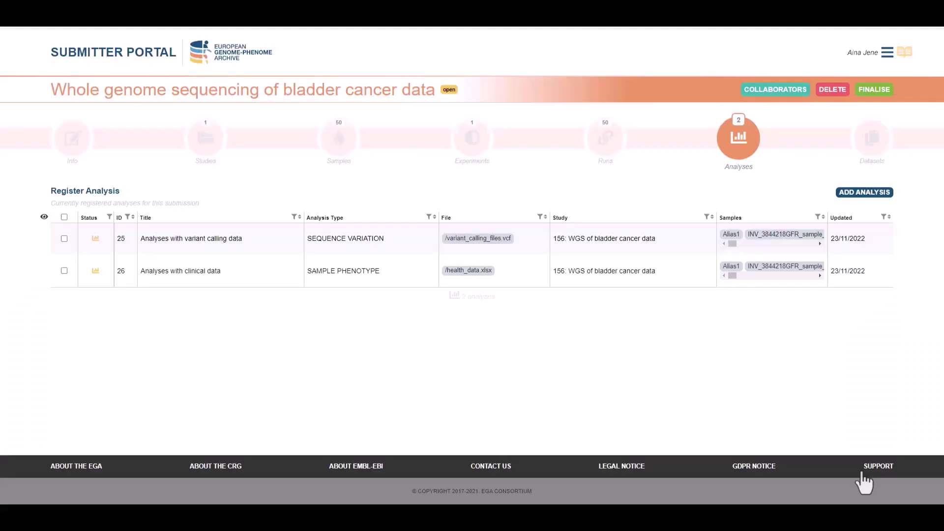
Step: Add a dataset titled 'WGS for 50 patients with bladder cancer' describing its 100 paired Illumina HiSeq X fastq files
left_click(868, 148)
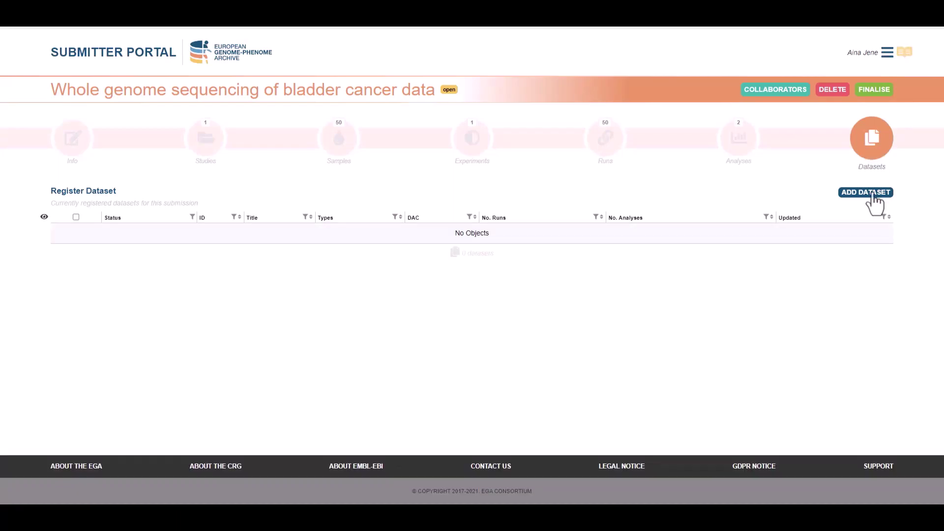
left_click(871, 195)
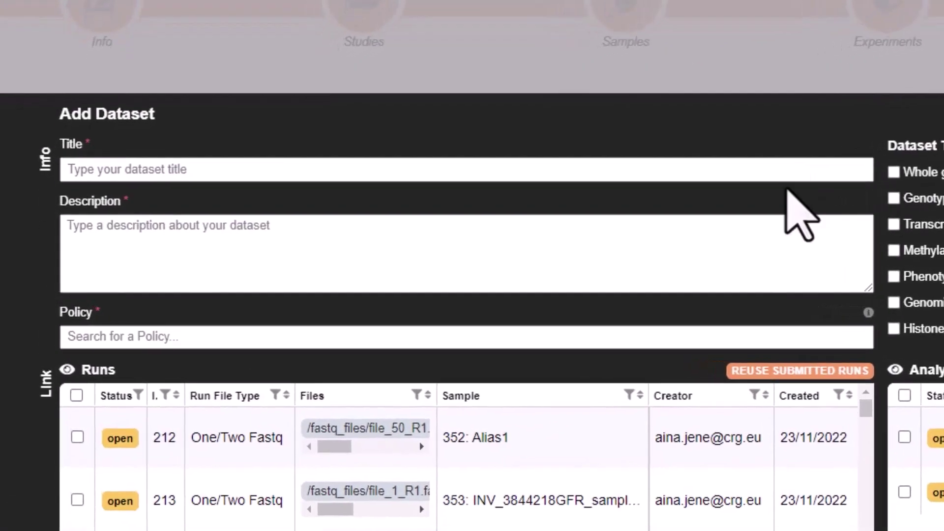
left_click(751, 177)
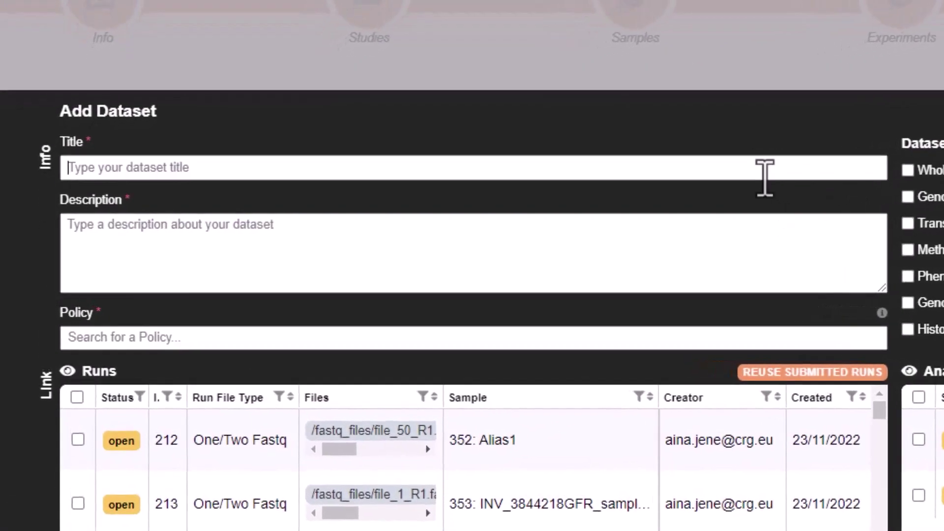
type("WGS for 50 patients with bladder cancer")
left_click(774, 221)
type("This data")
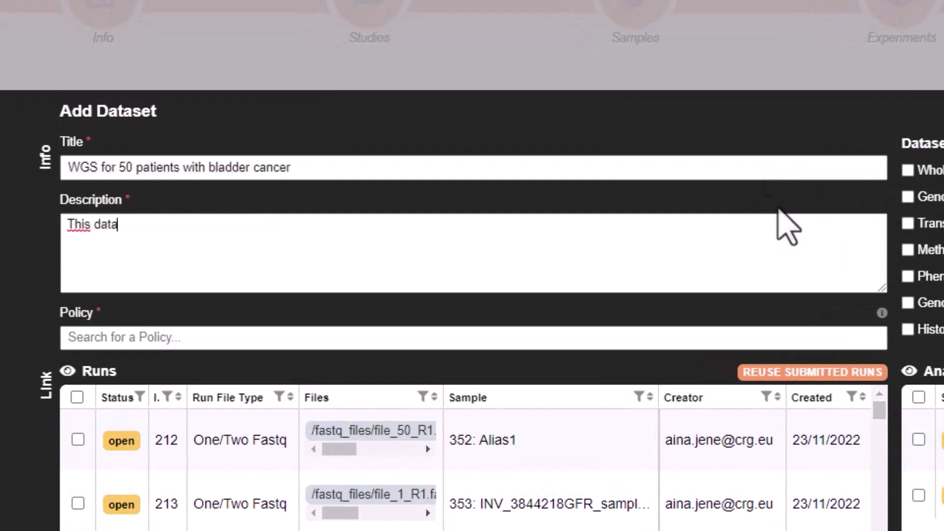
type("set contains 100 paired fastq f")
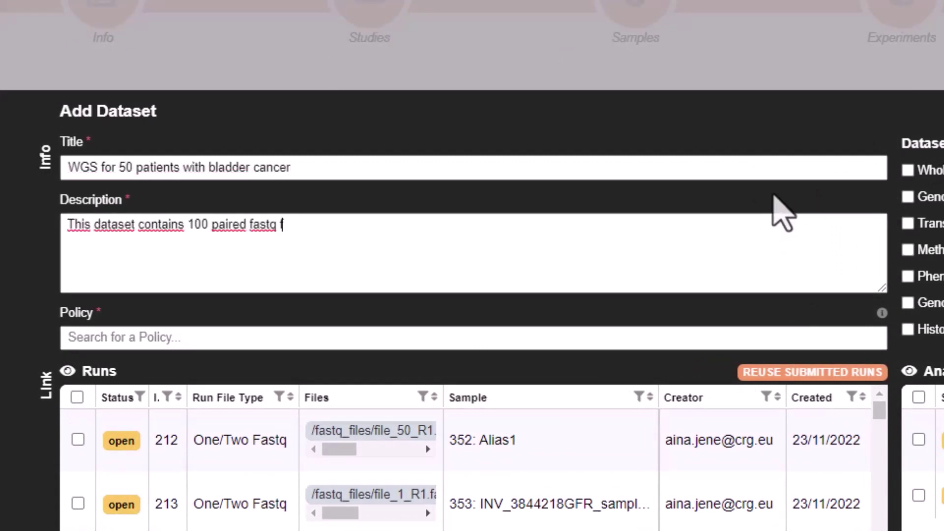
type("iles sequenced with Illumina HiSeq X. The f")
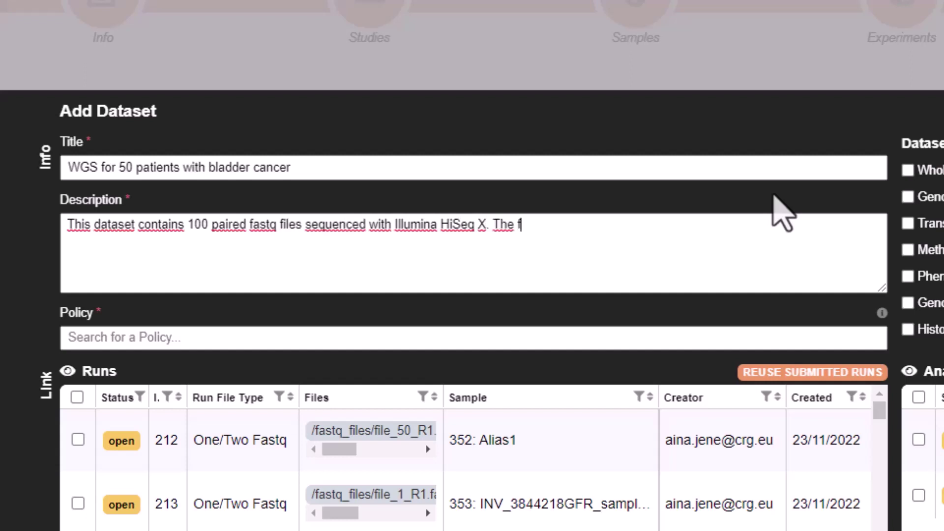
type("iles with the variant calling performed to the sequencing data")
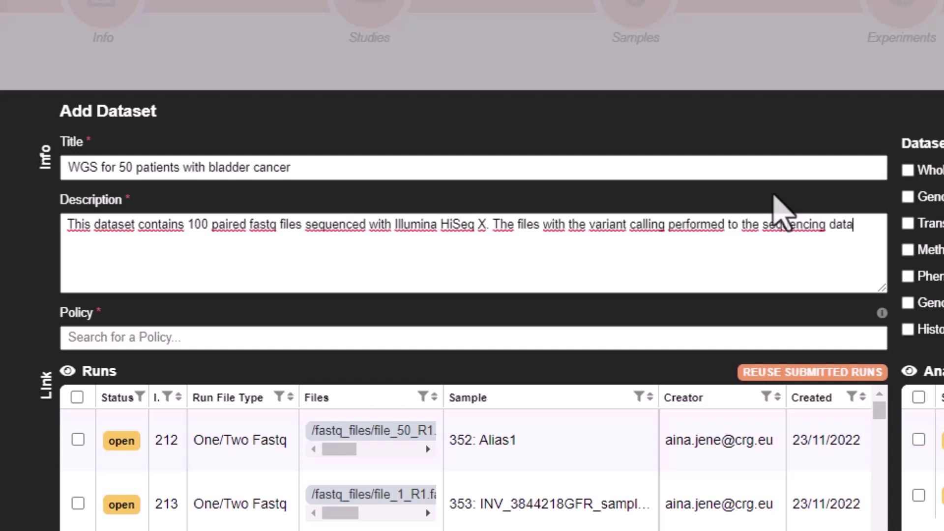
type(", as well as the health data extracted durning the sample extraction")
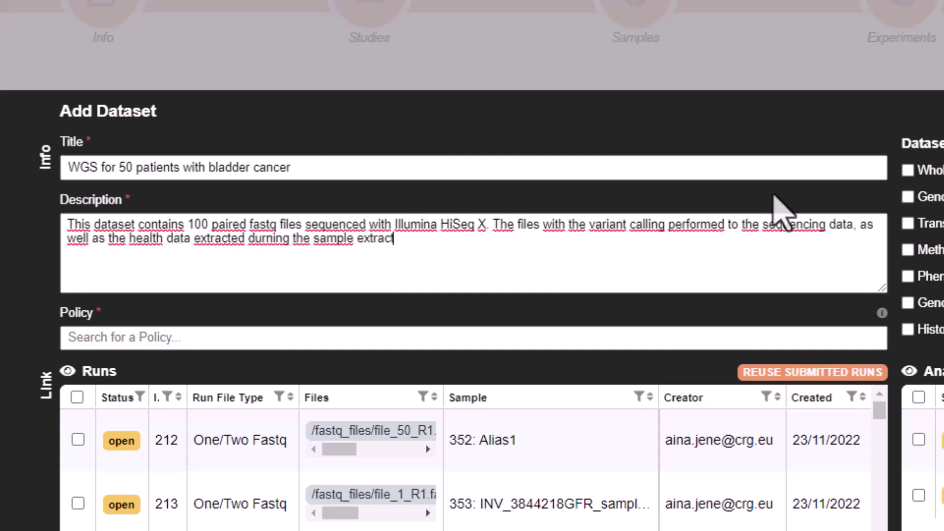
left_click(702, 337)
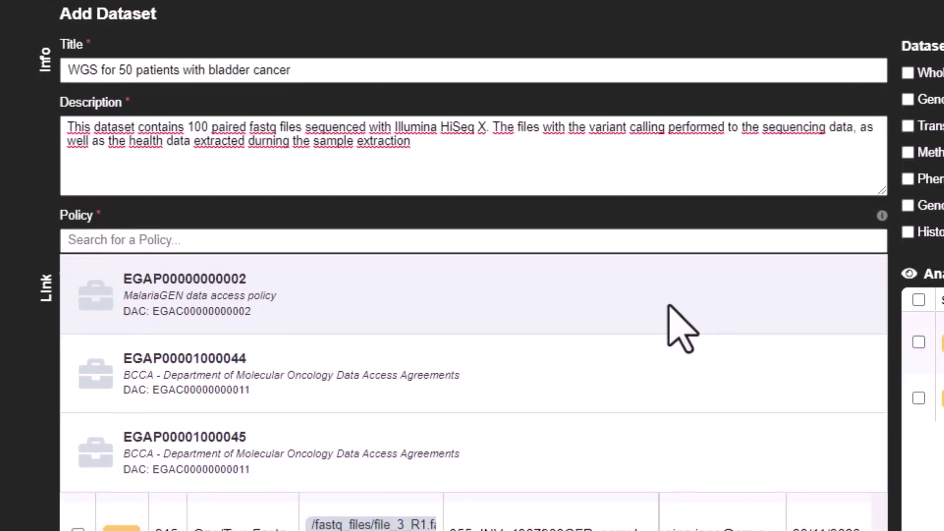
left_click(669, 285)
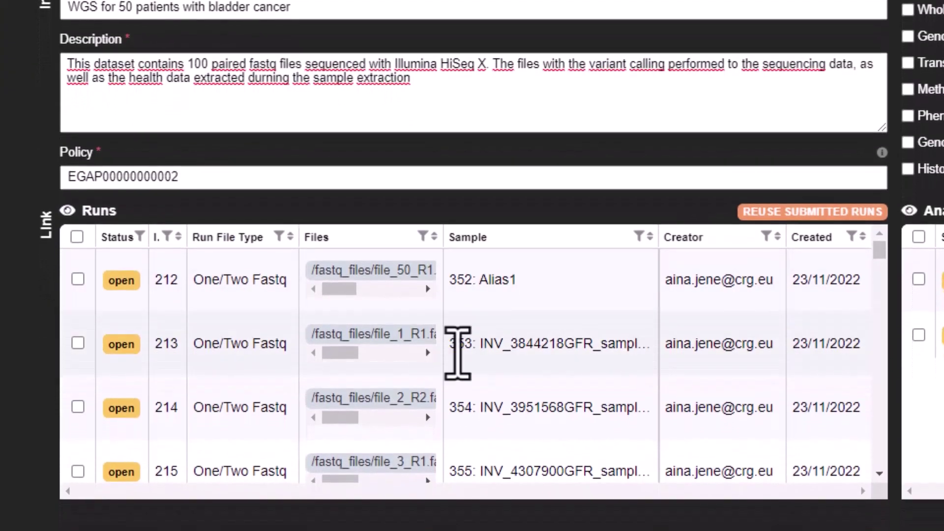
scroll(426, 401, "down", 10)
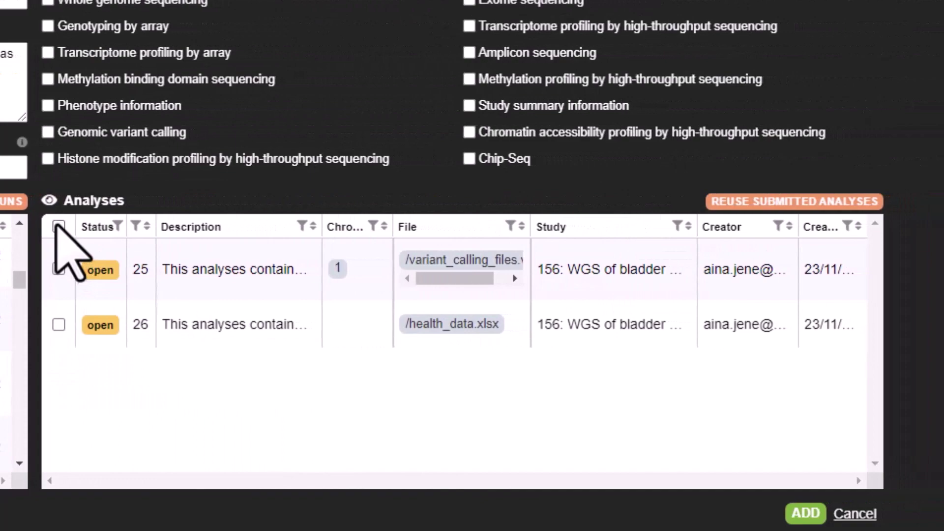
left_click(59, 226)
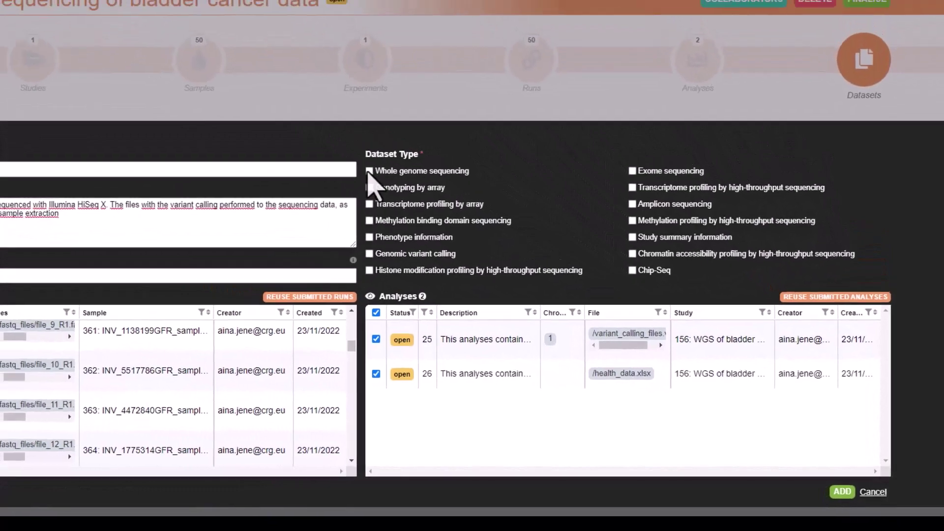
left_click(369, 171)
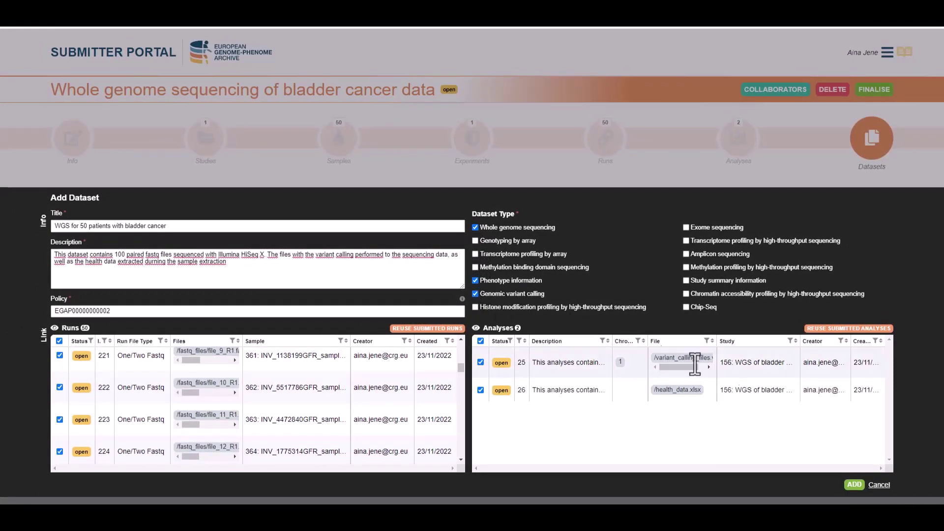
left_click(858, 484)
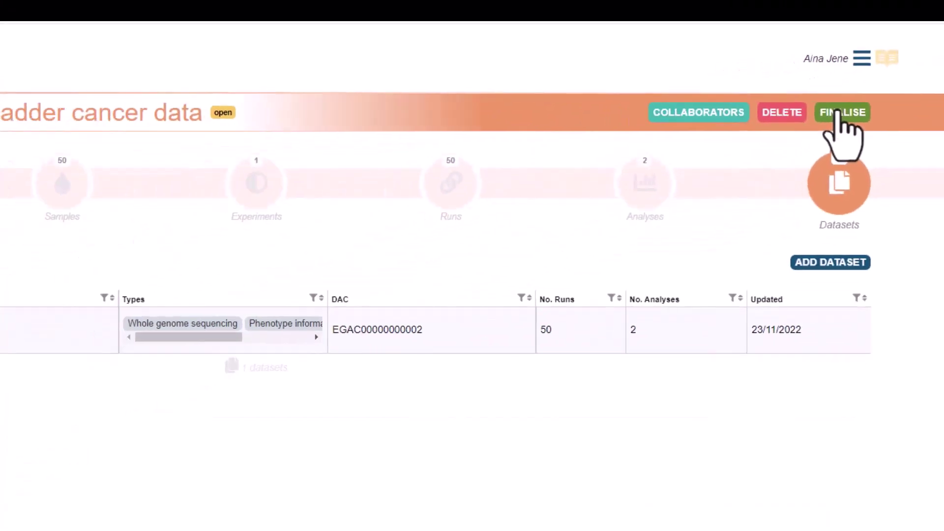
Step: On the finalisation page, check the samples, experiments, 50 runs, two analyses, dataset and 102 files
left_click(841, 112)
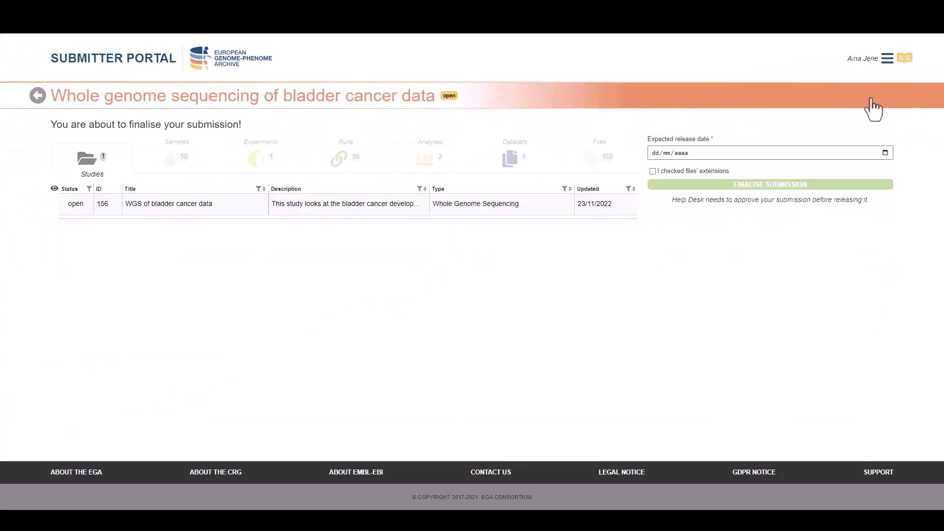
left_click(182, 166)
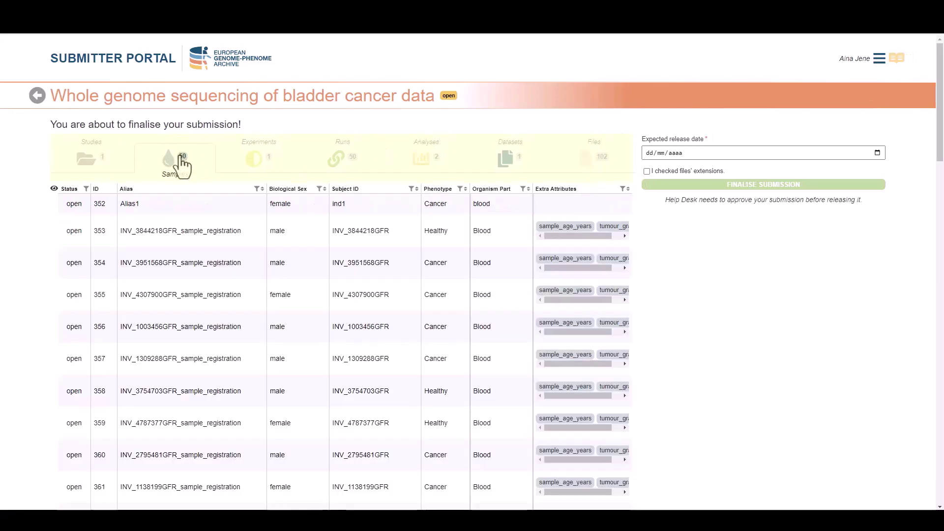
left_click(259, 164)
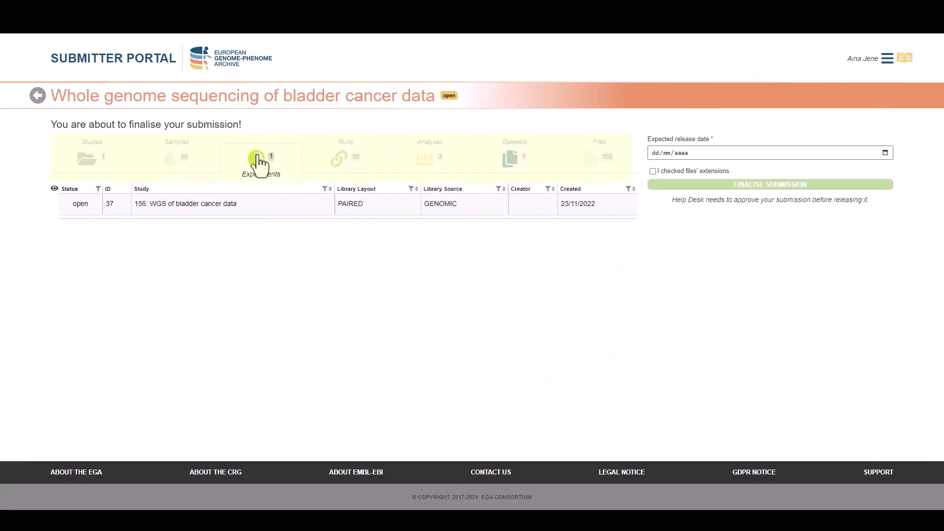
left_click(345, 166)
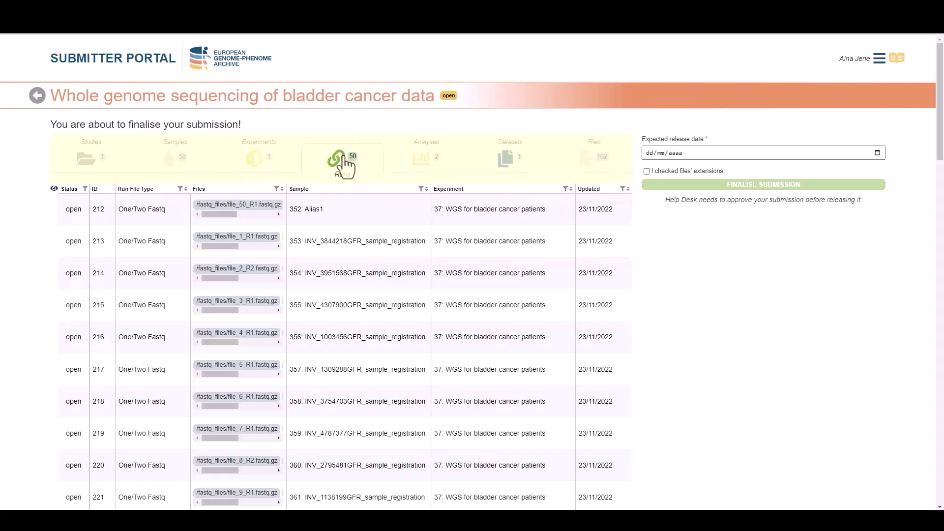
left_click(432, 165)
left_click(515, 166)
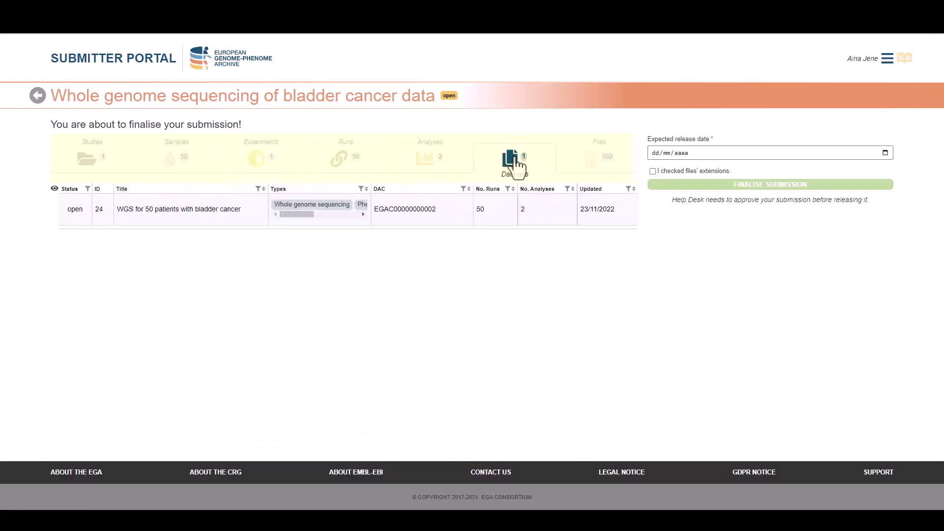
left_click(605, 165)
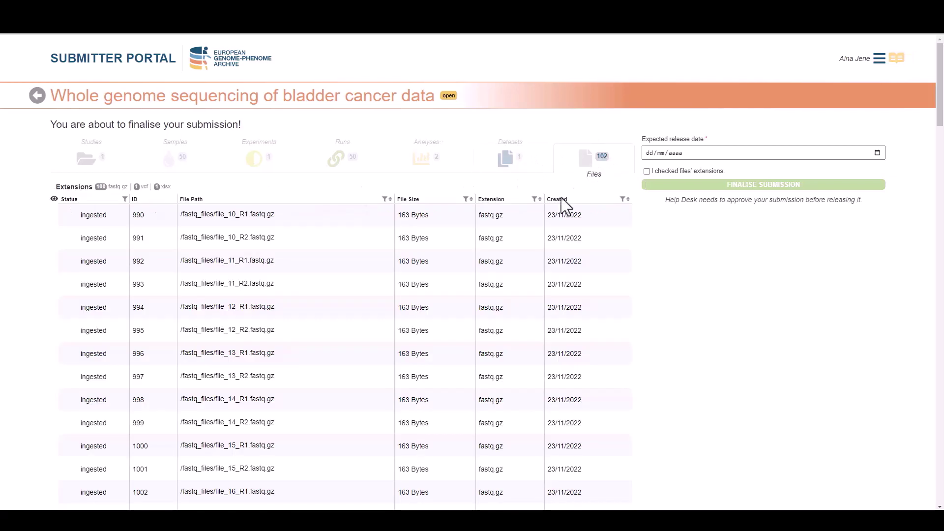
scroll(506, 352, "down", 6)
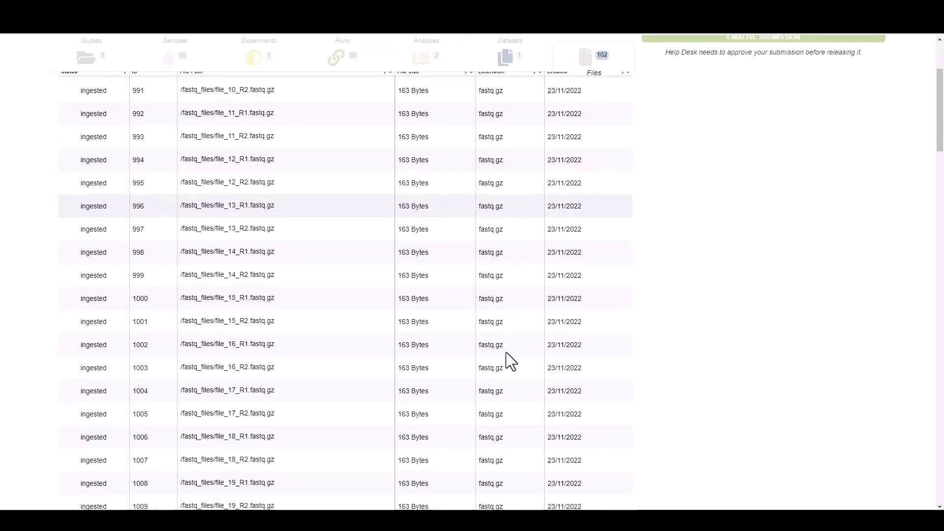
scroll(506, 352, "up", 6)
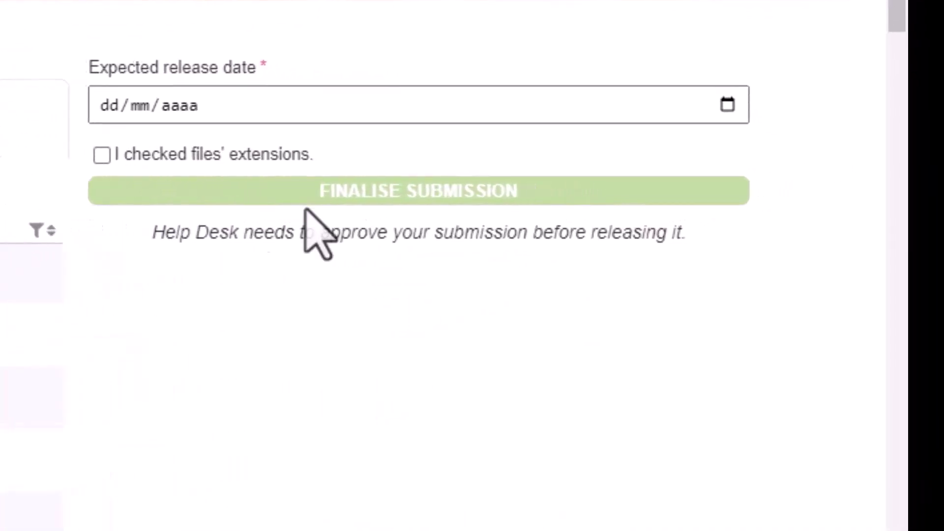
Step: Pick 25 December 2022 as release date, confirm file extensions were checked, and finalise the submission
left_click(720, 106)
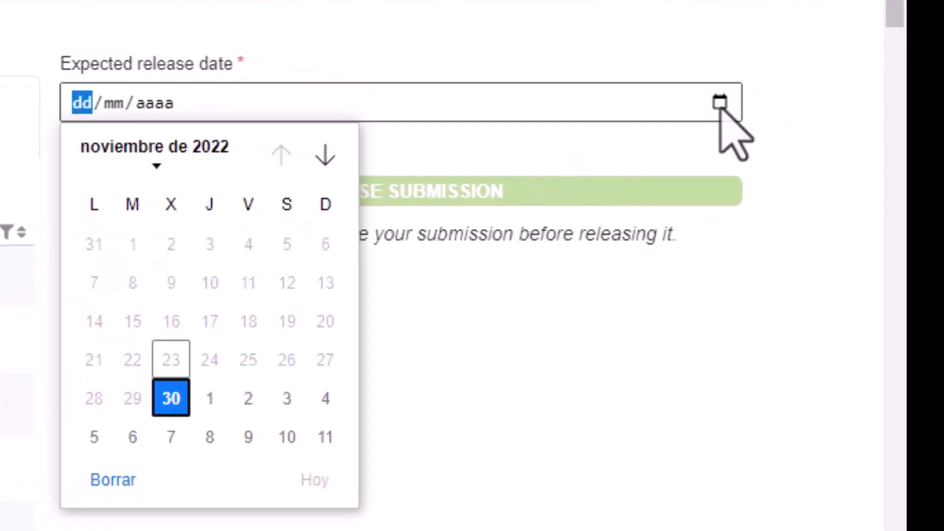
left_click(324, 156)
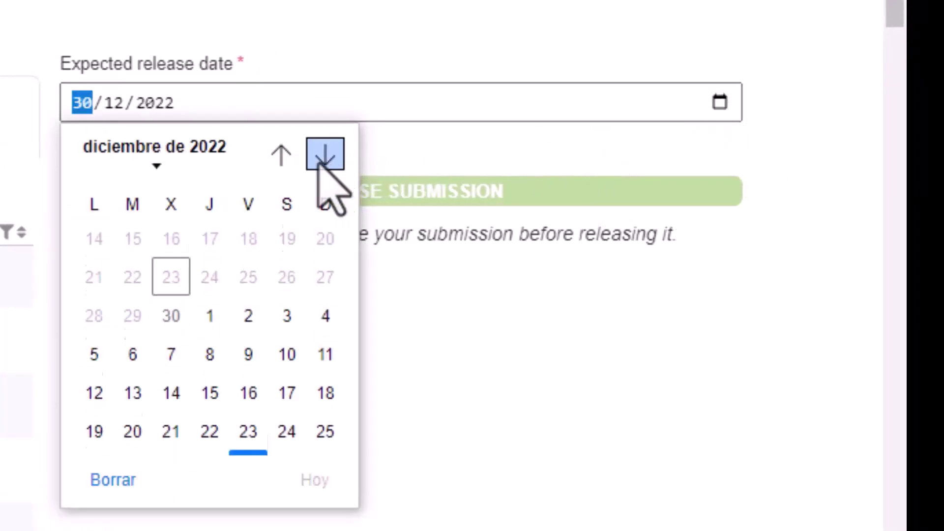
left_click(311, 355)
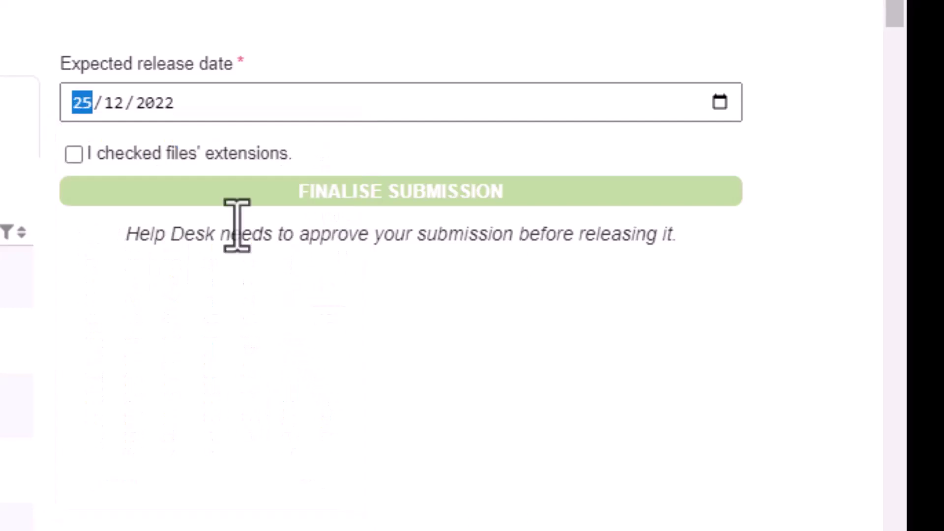
left_click(73, 154)
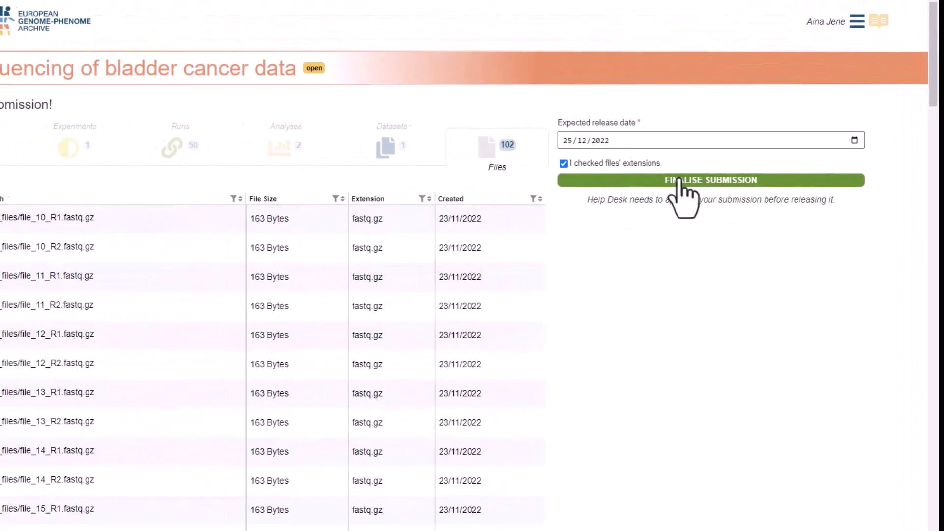
left_click(728, 181)
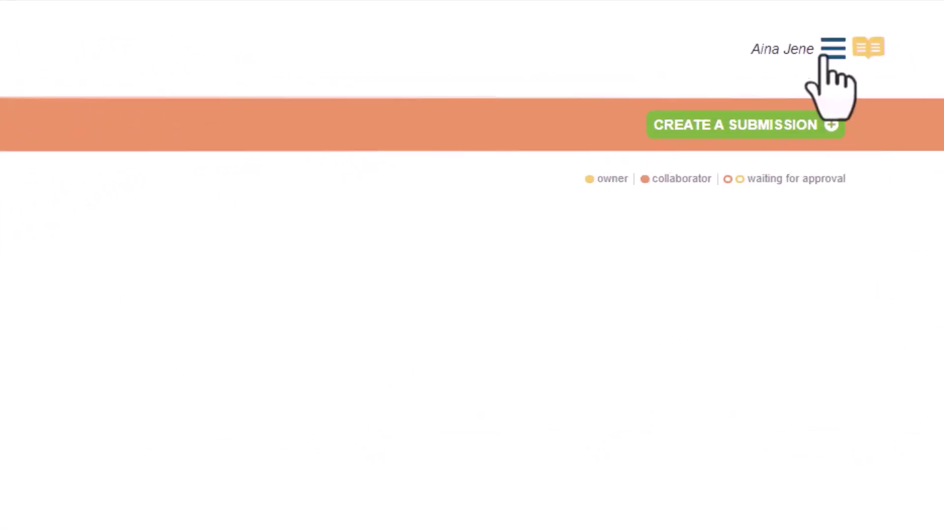
Step: From My Submissions, open the studies of the 'Whole genome sequencing of bladder cancer data' submission
left_click(826, 53)
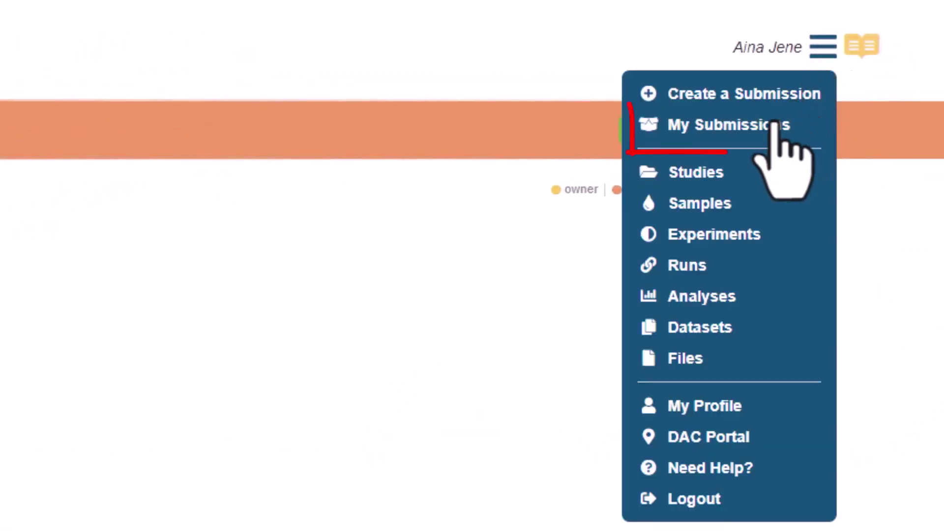
left_click(777, 130)
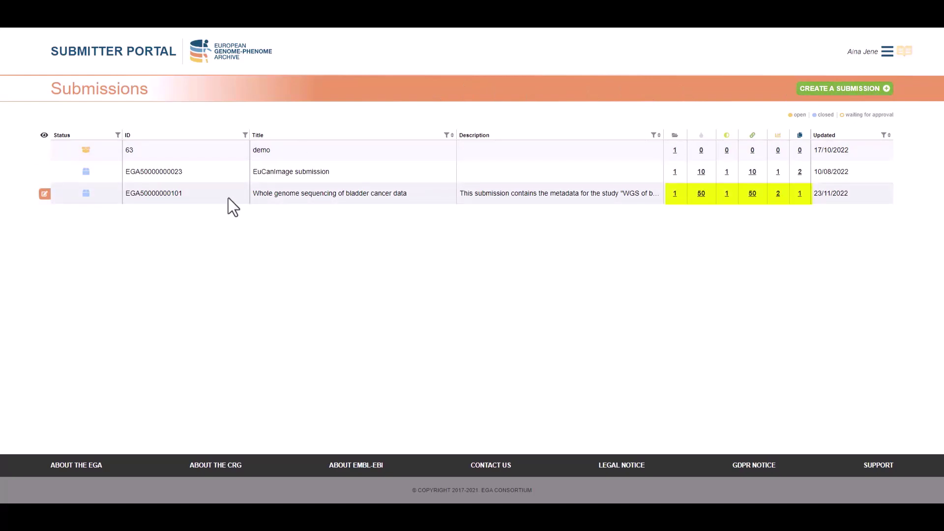
left_click(675, 194)
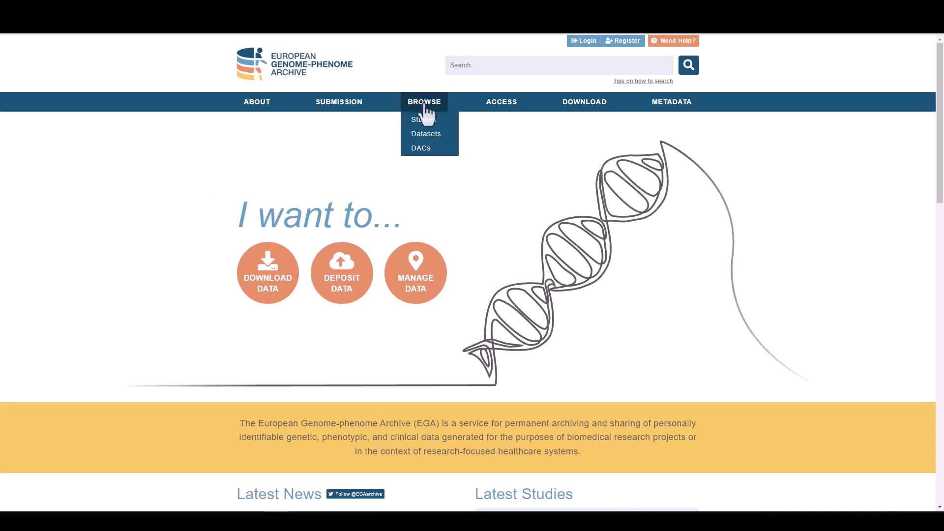
left_click(425, 123)
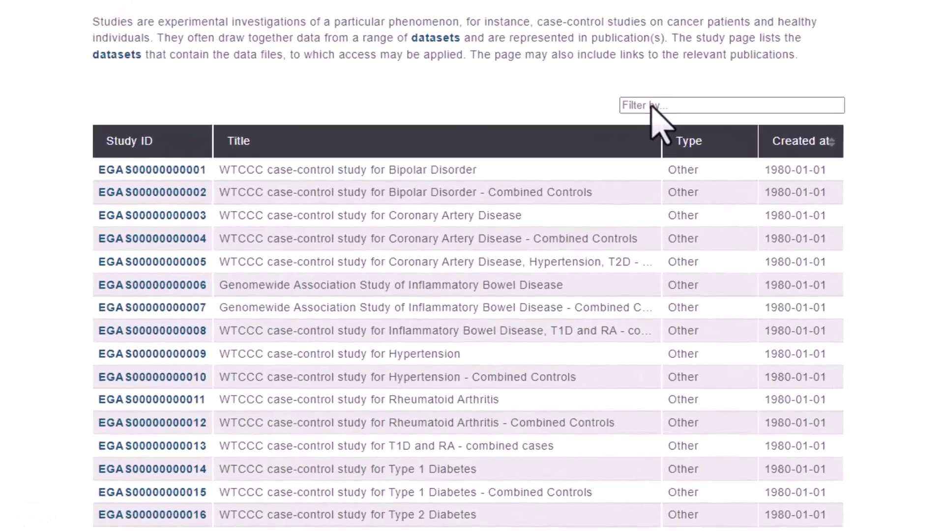
left_click(654, 105)
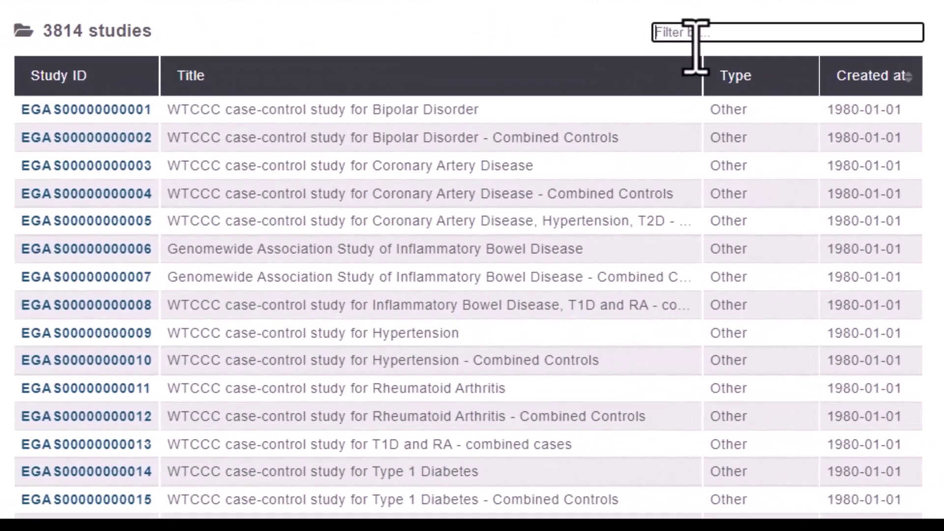
key("ctrl+v")
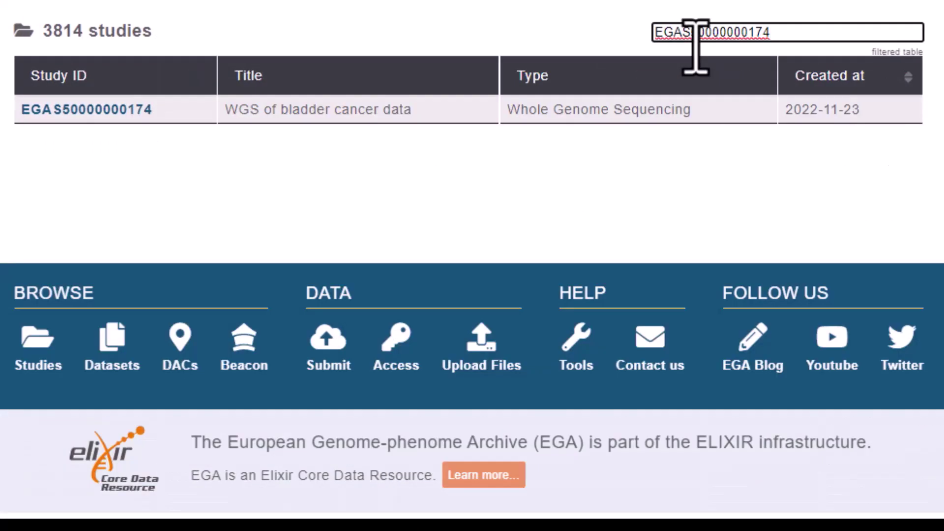
left_click(131, 109)
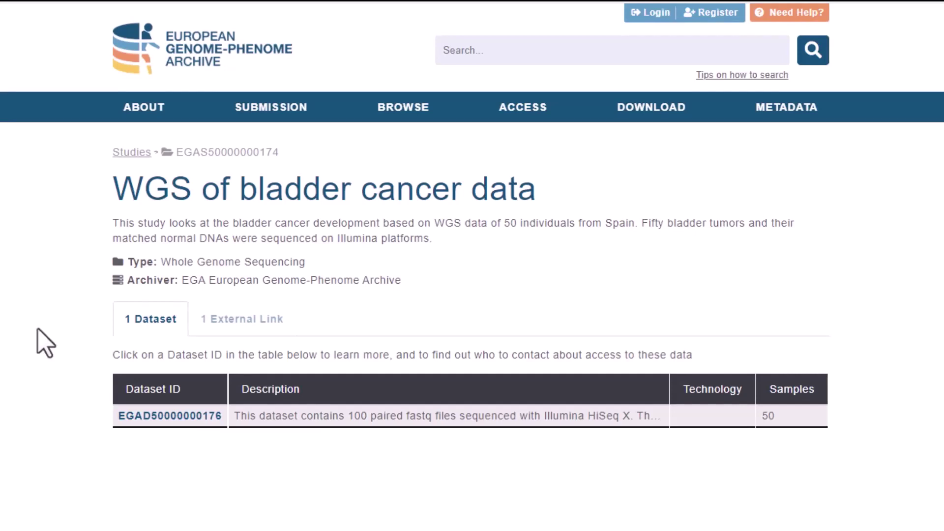
left_click(221, 328)
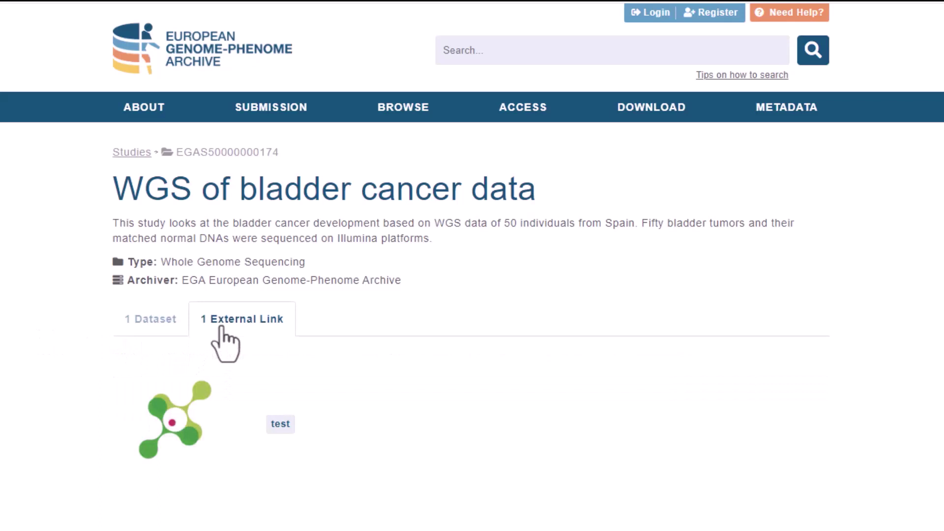
left_click(147, 324)
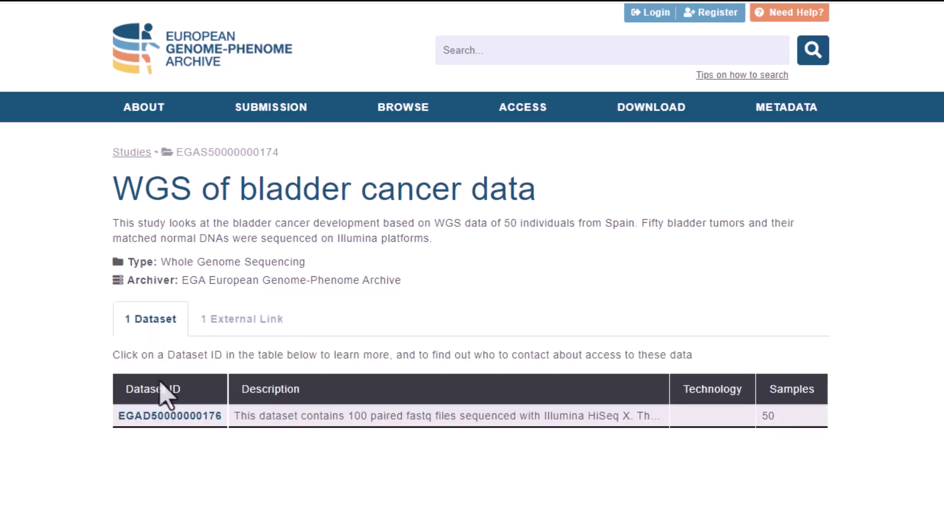
left_click(166, 417)
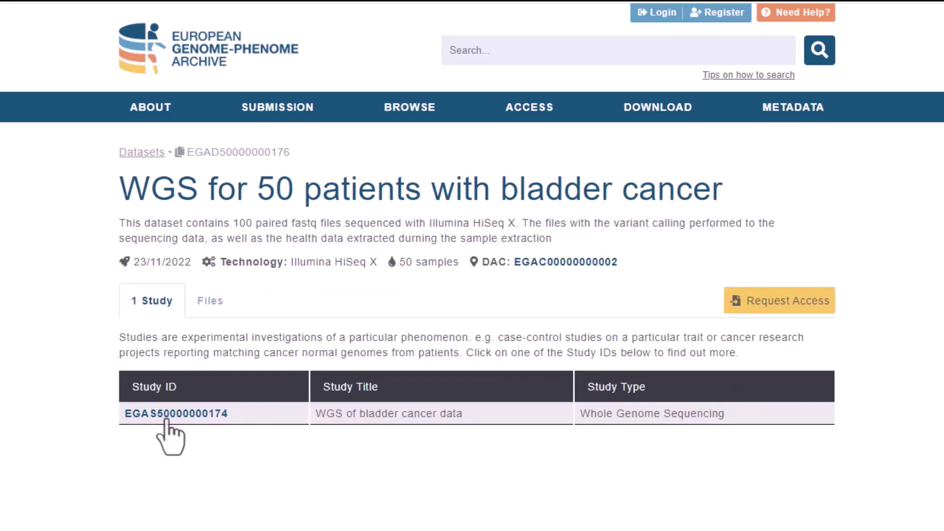